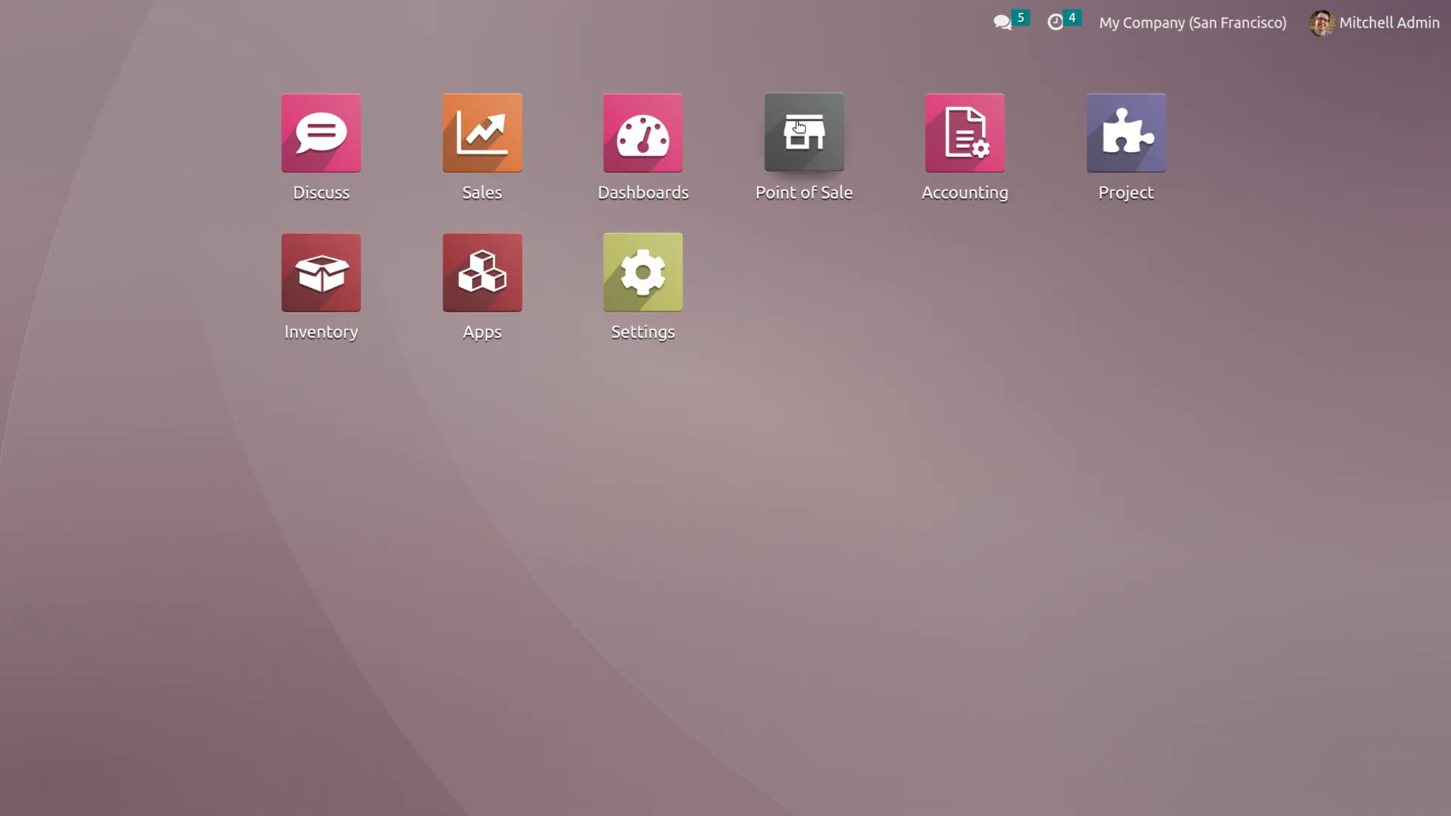
- Launch the Point of Sale app to reach the Shop dashboard
left_click(799, 126)
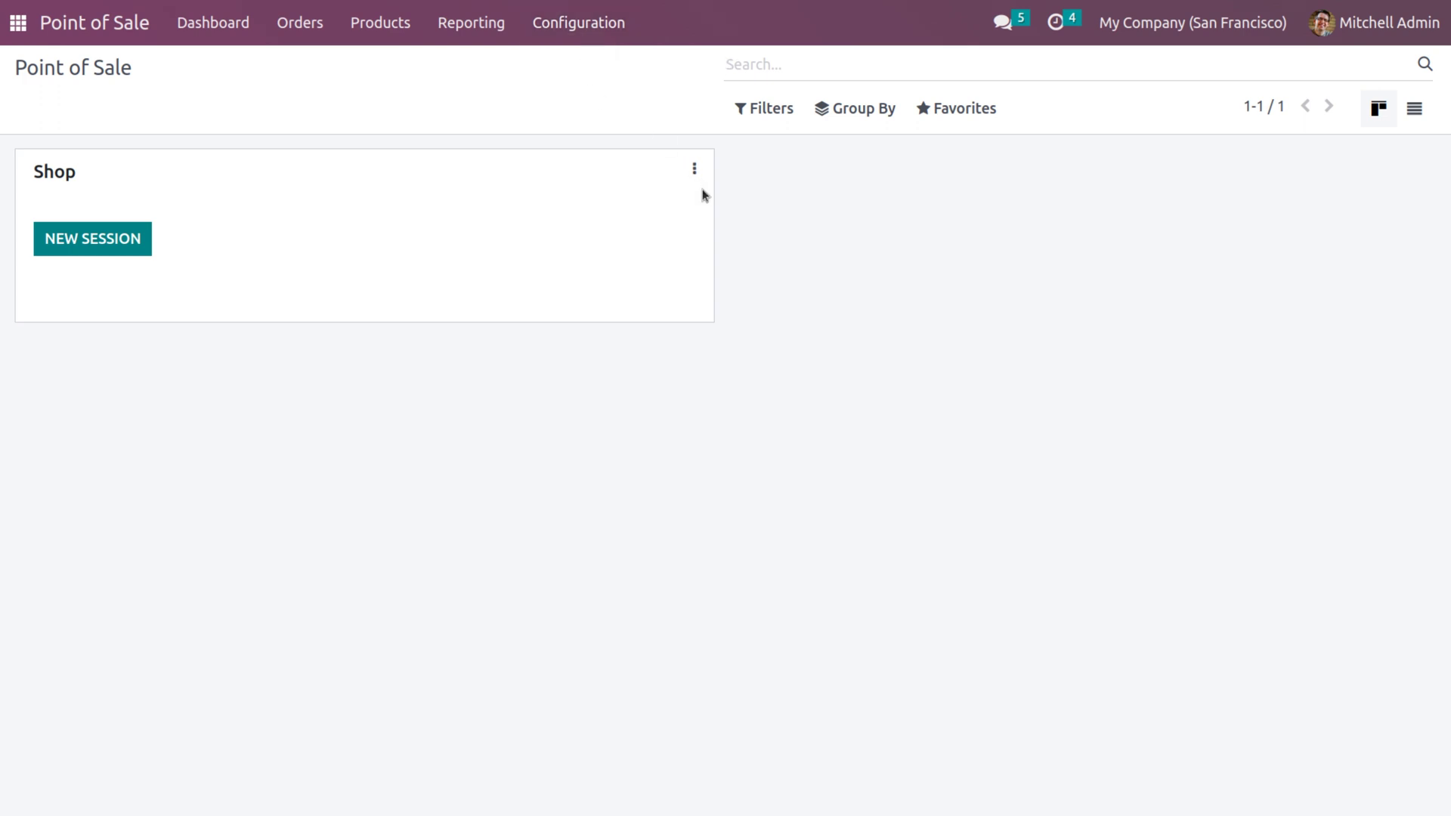
- Open the Shop's full Point of Sale settings and scroll to its Down Payment Product
left_click(695, 173)
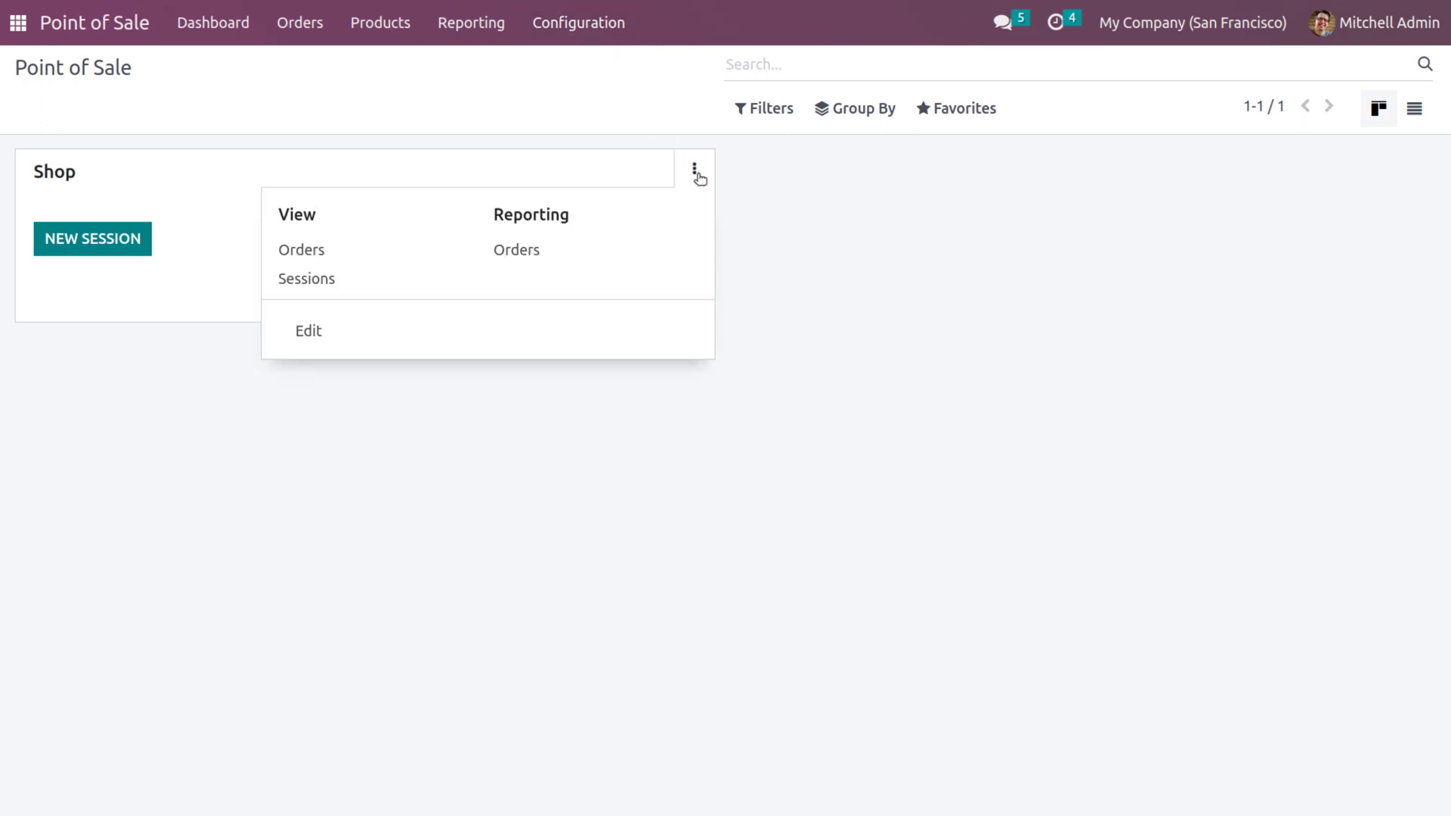
left_click(309, 330)
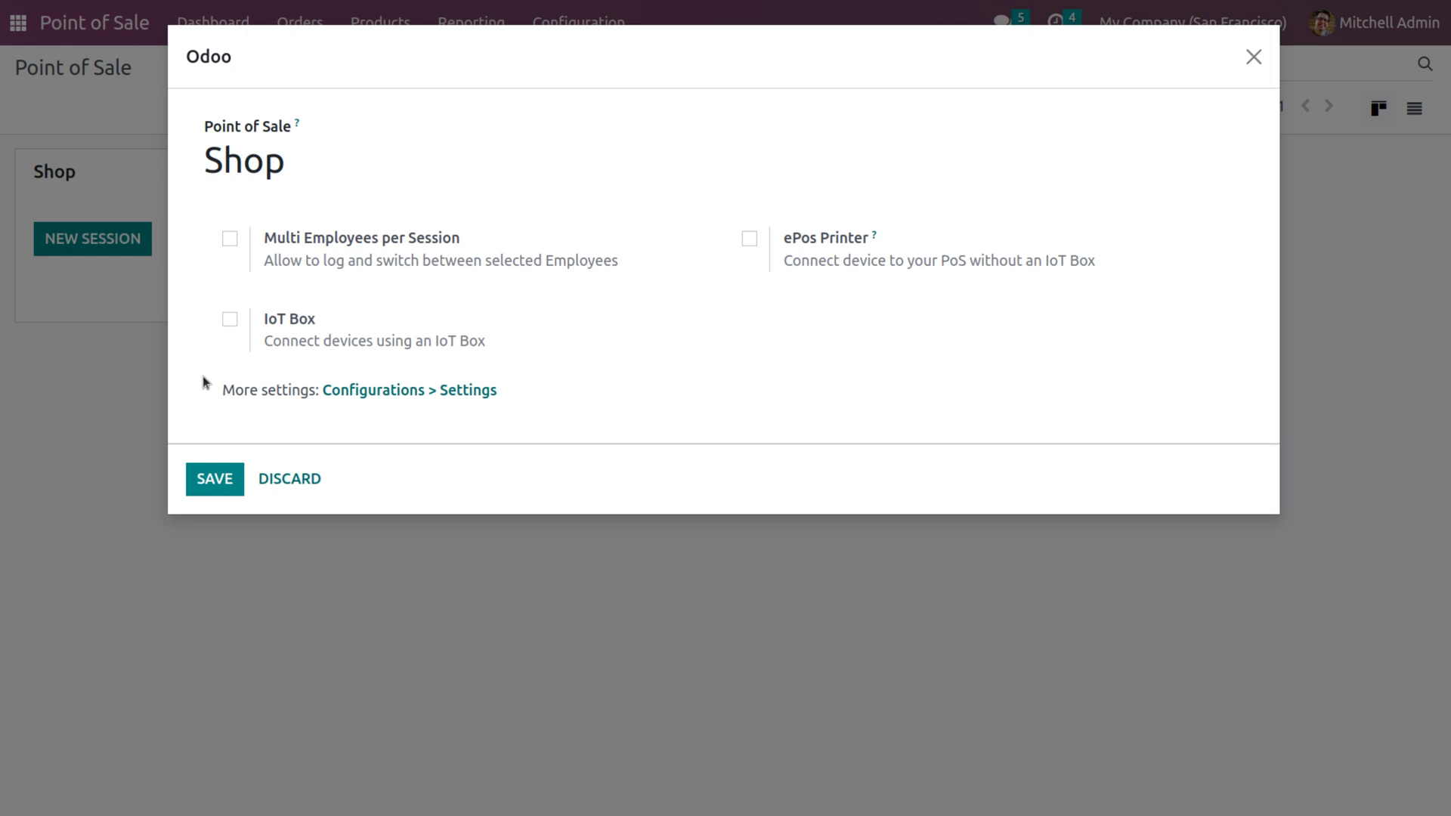
left_click(461, 392)
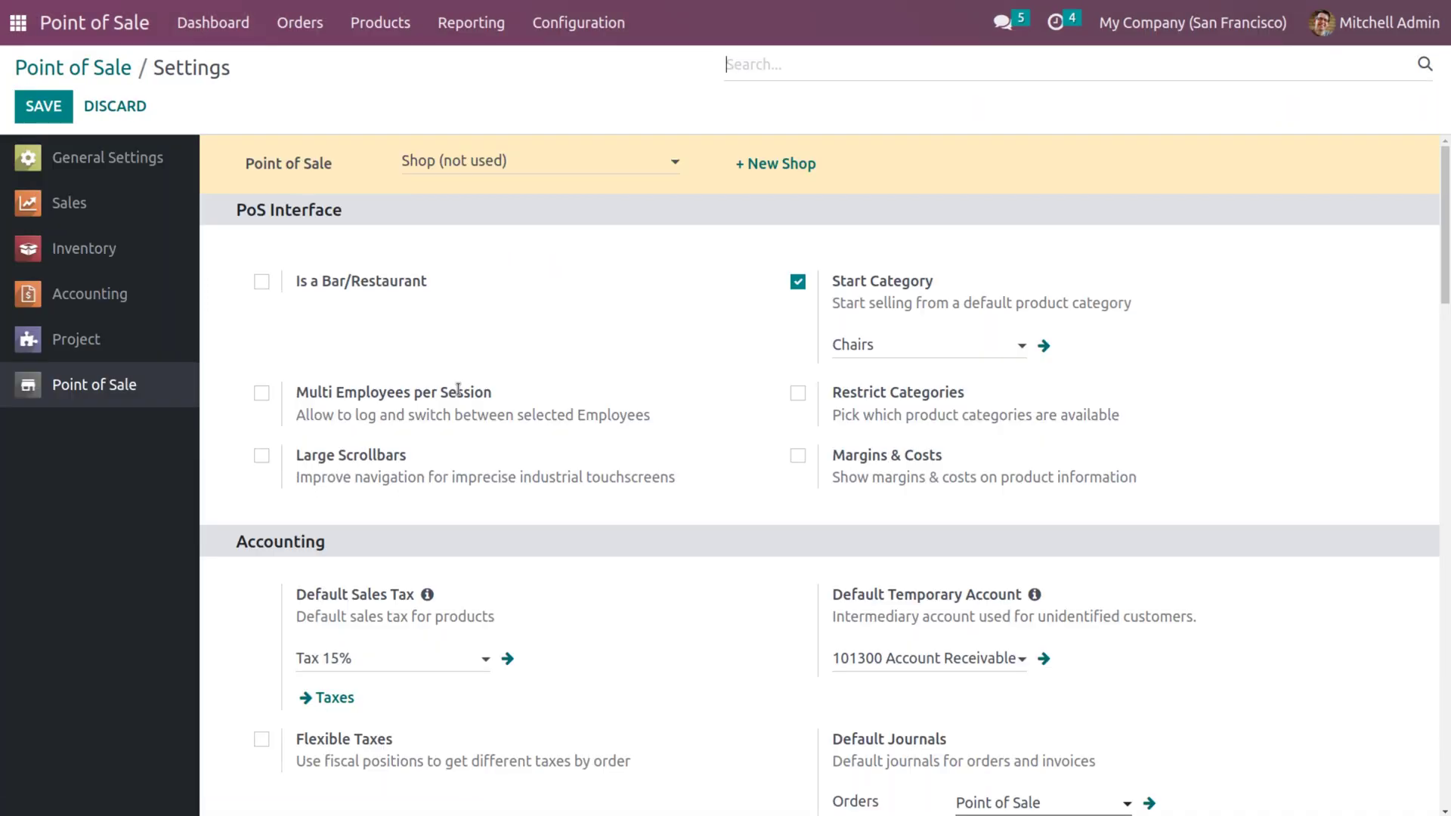
scroll(696, 684, "down", 5)
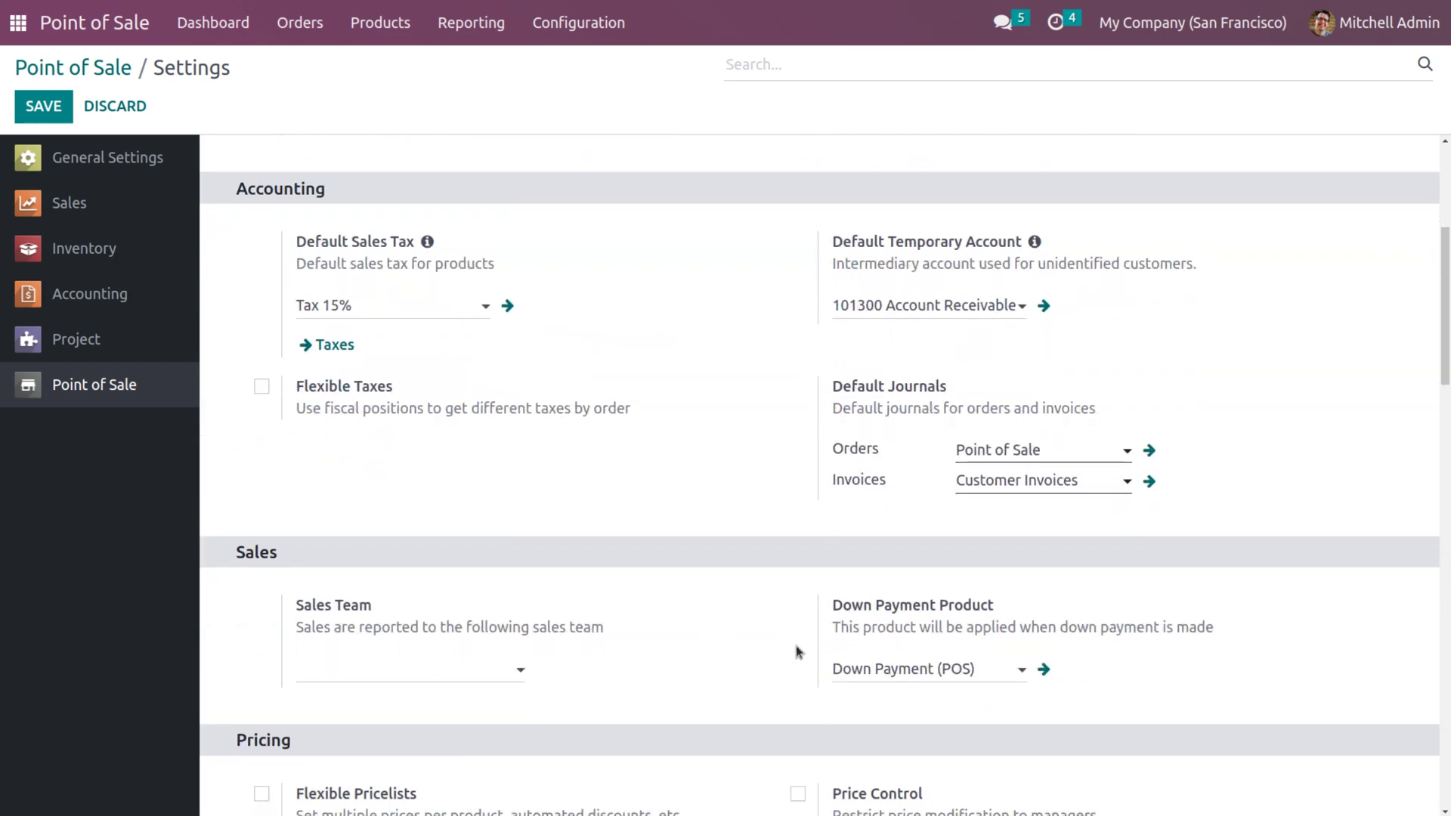
- Set the Down Payment (POS) product's Income Account to 101000 Current Assets and save
left_click(1042, 670)
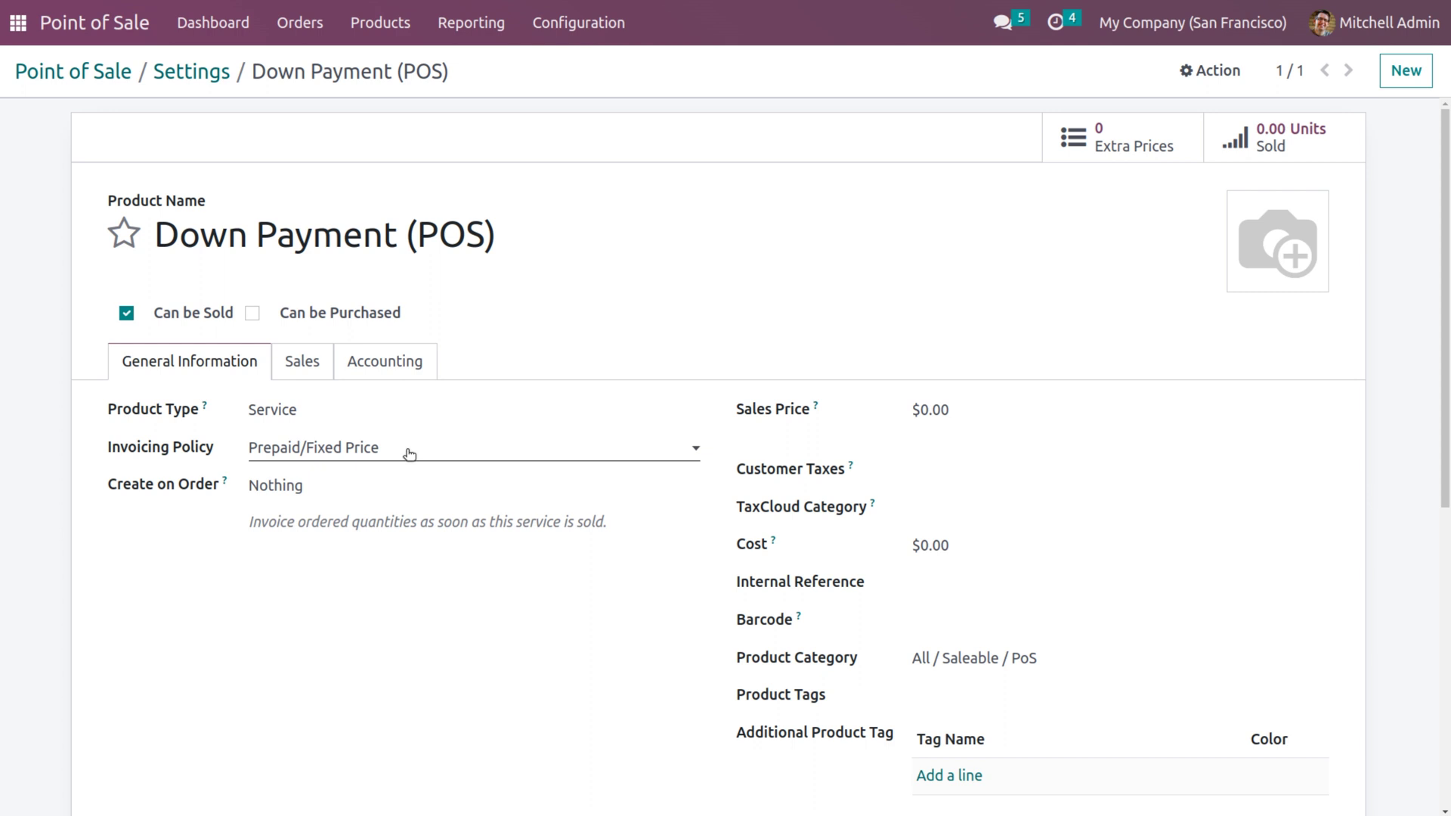
left_click(392, 370)
left_click(295, 476)
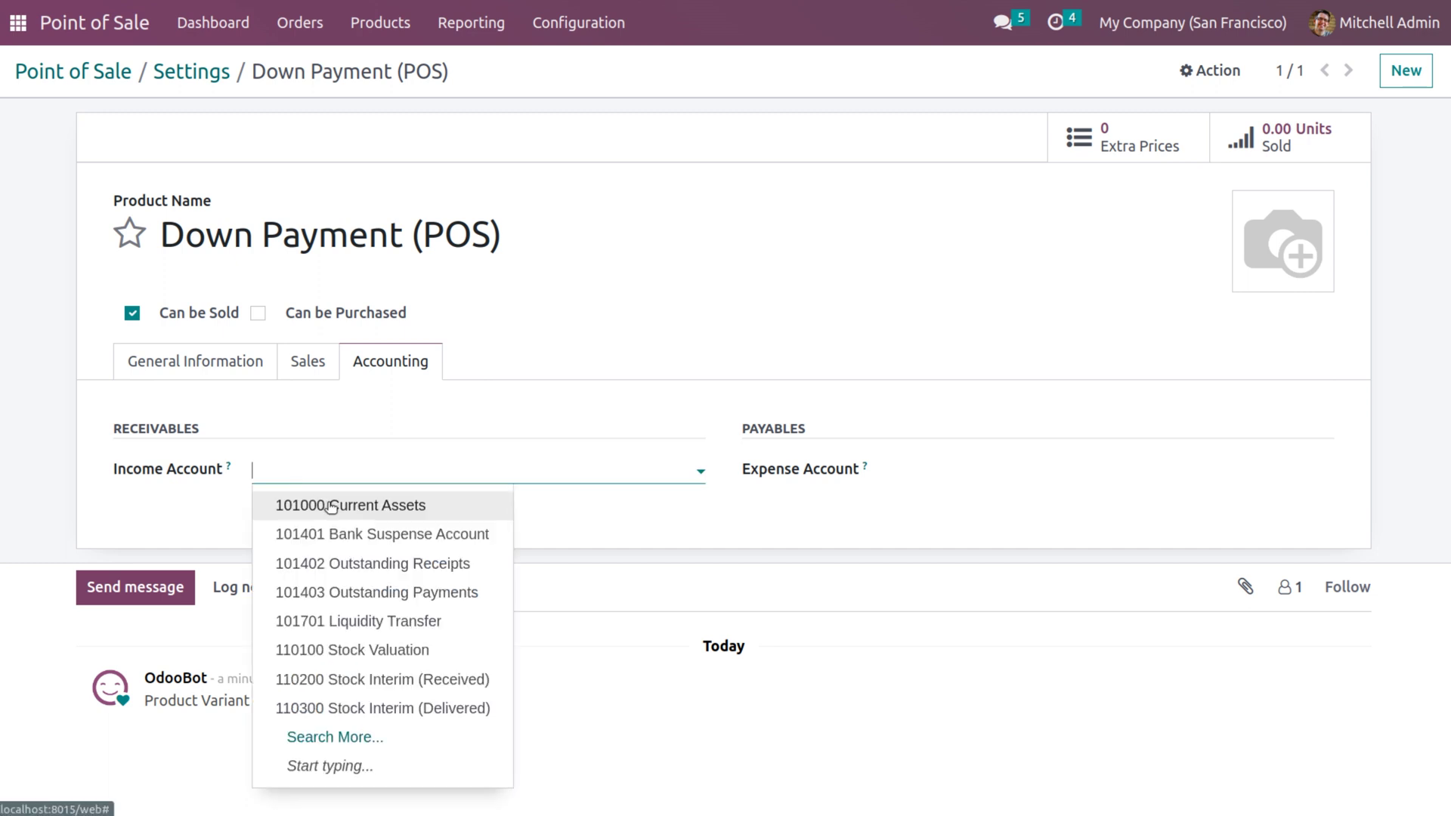
left_click(331, 507)
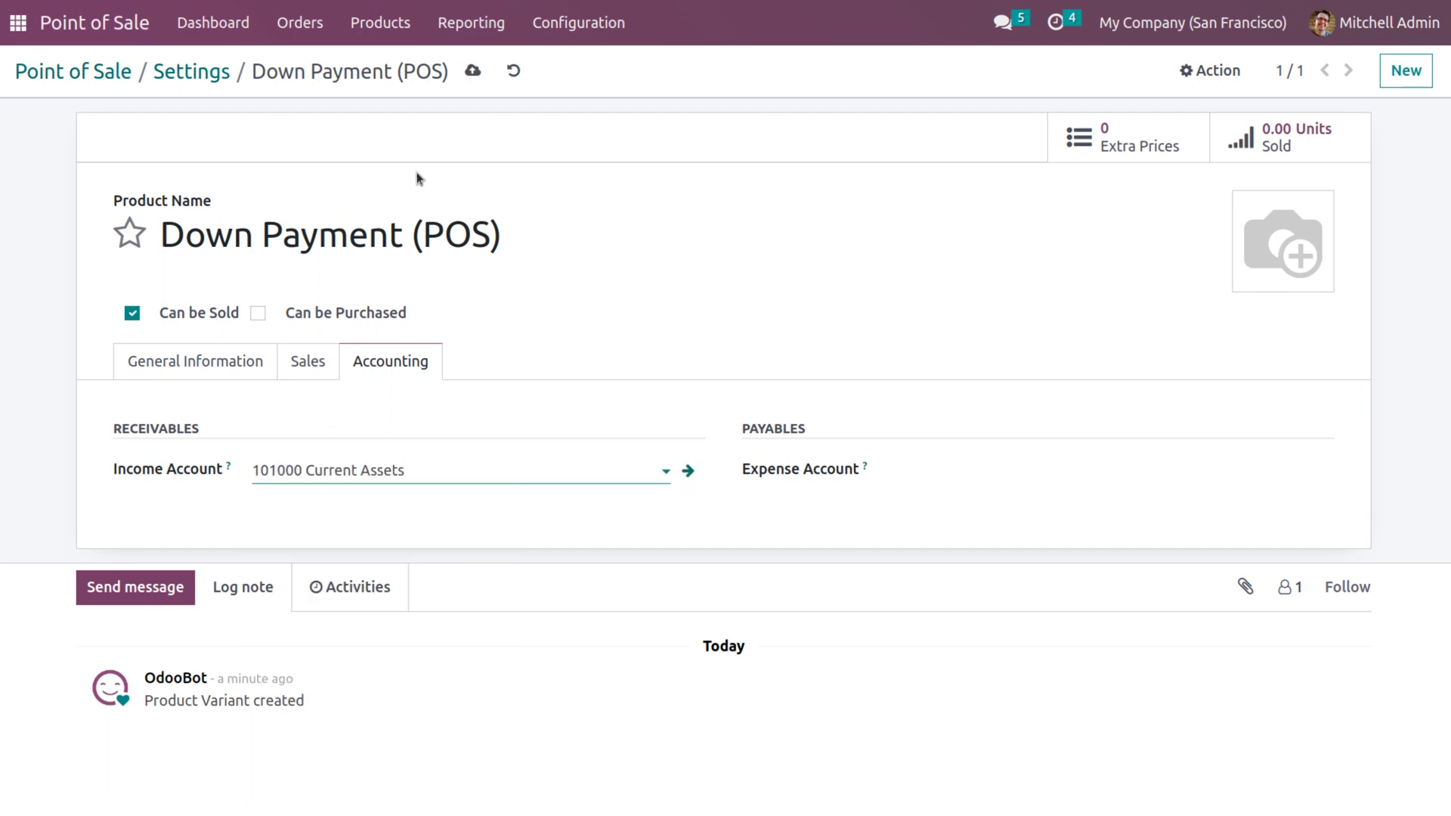
left_click(473, 70)
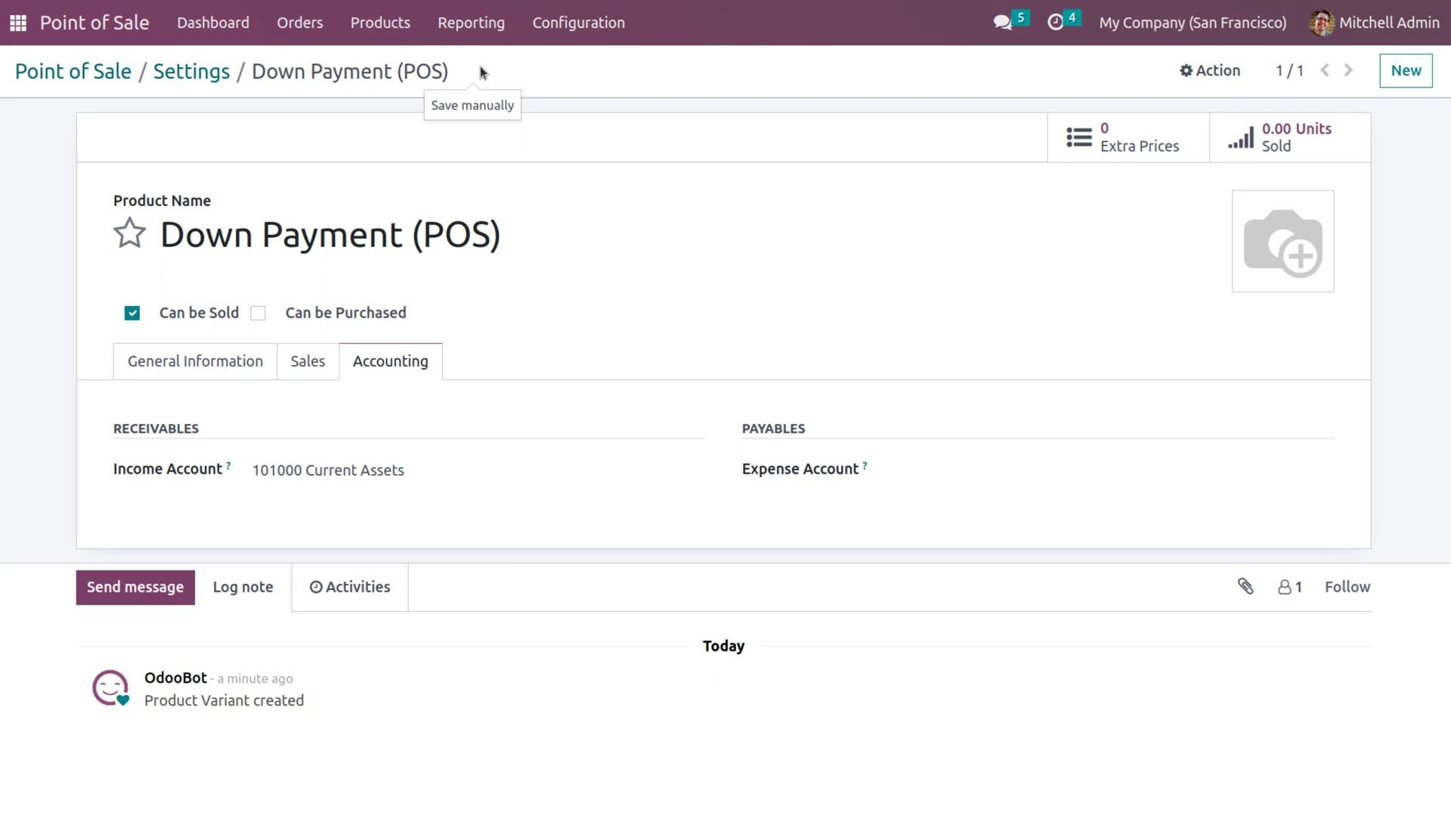
- Enable Automatic Receipt Printing in the Shop settings, save, and go back to the dashboard
left_click(199, 70)
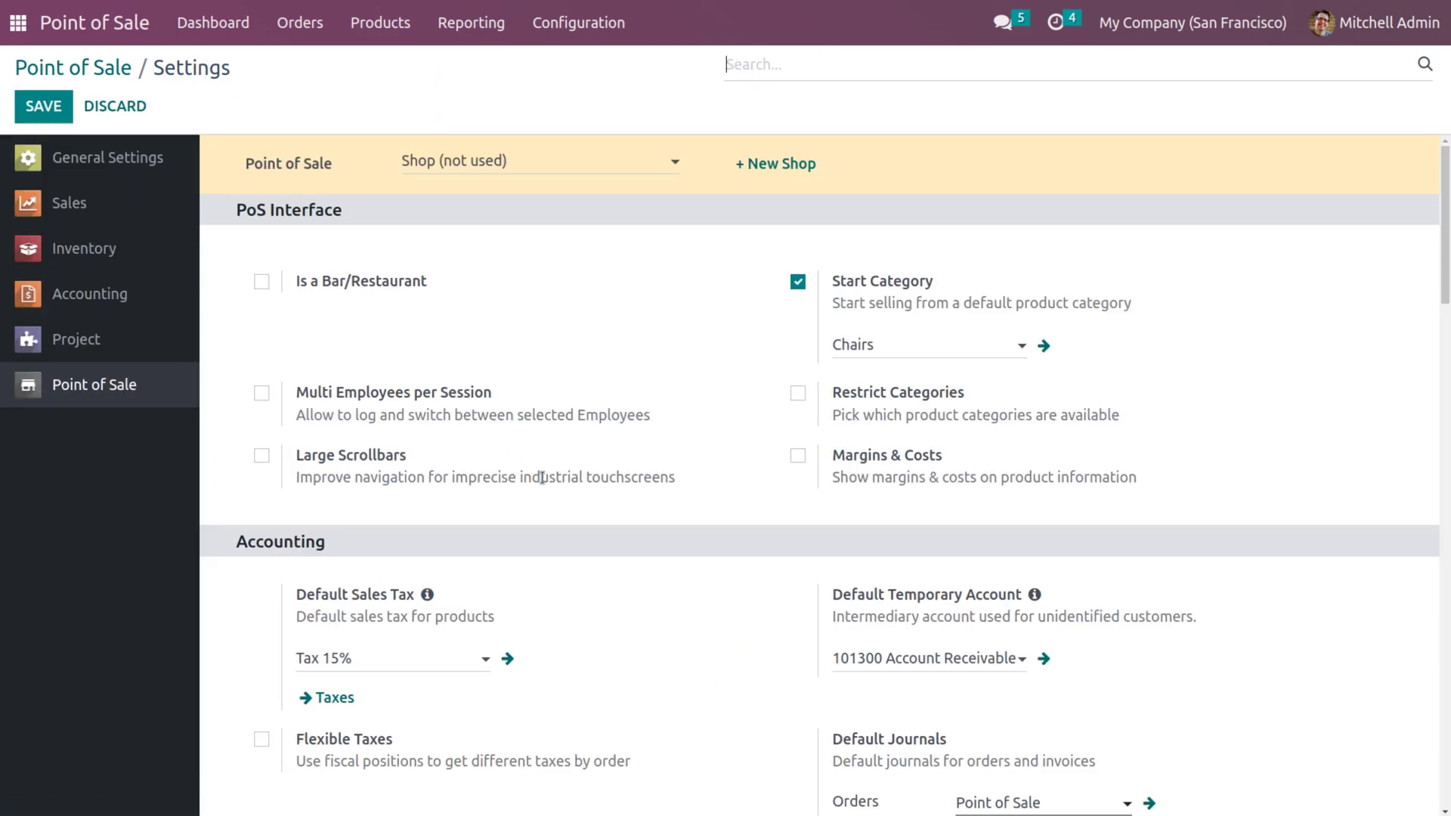
scroll(542, 477, "down", 5)
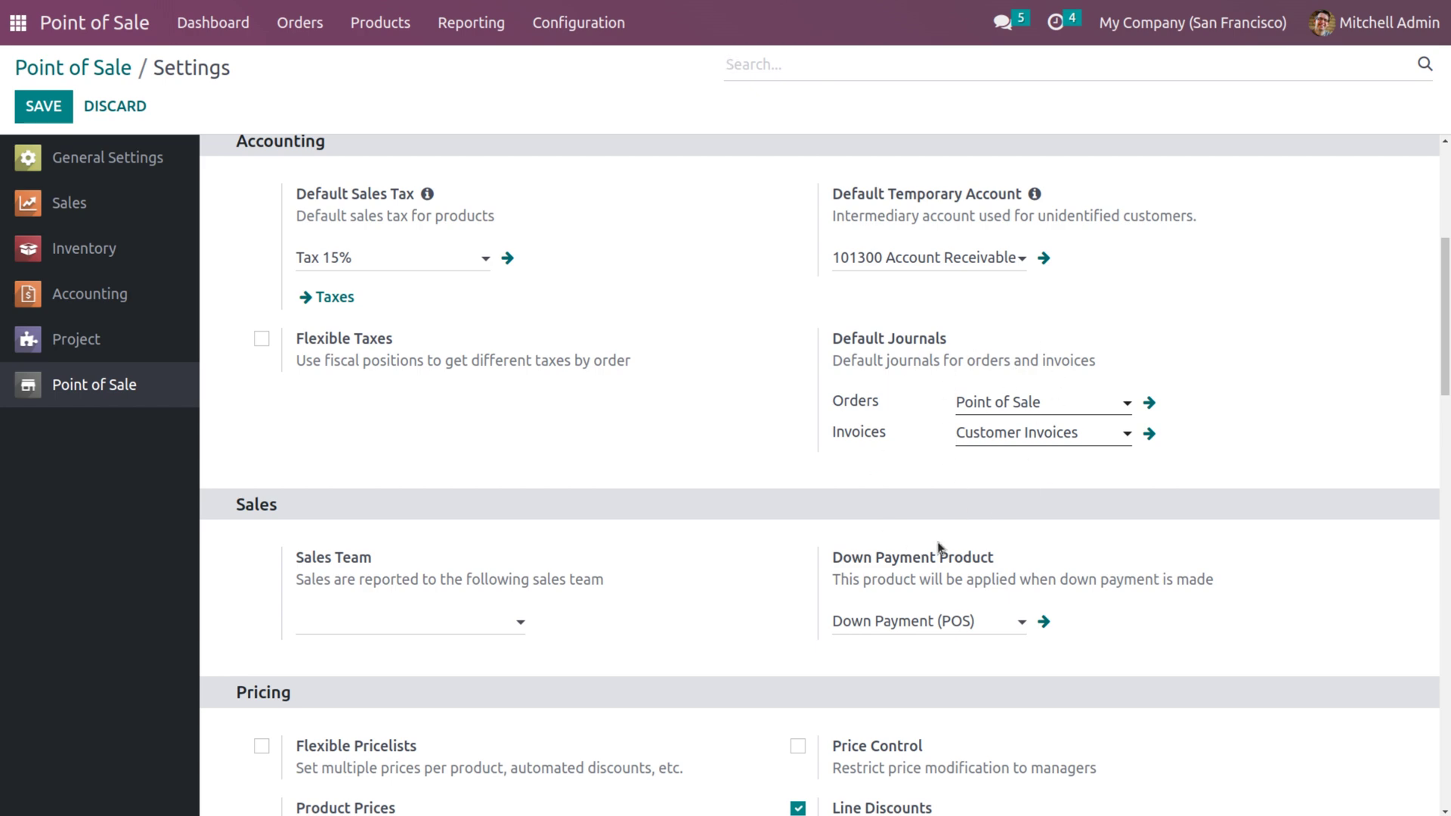
scroll(938, 546, "down", 3)
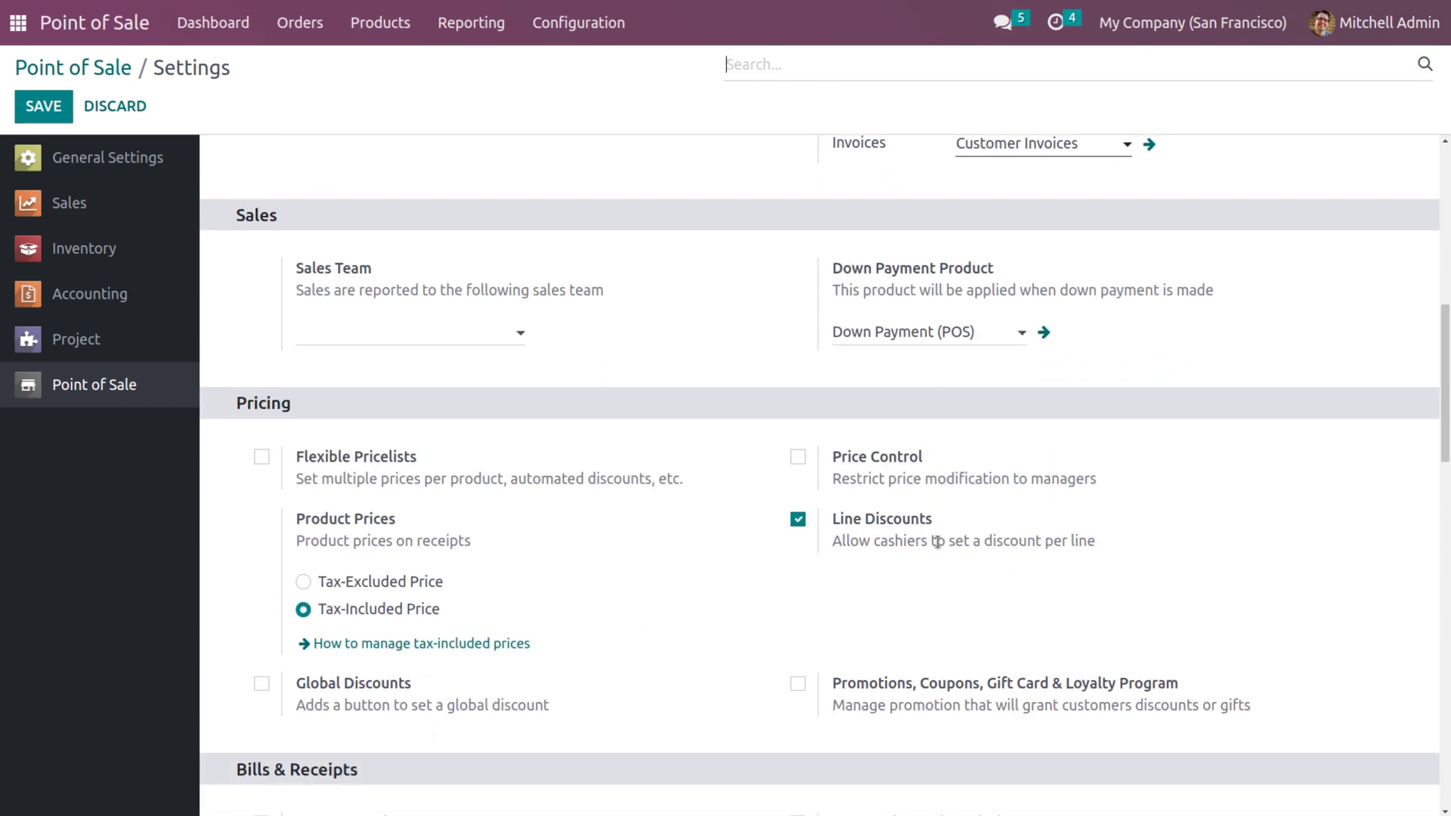
scroll(938, 541, "down", 5)
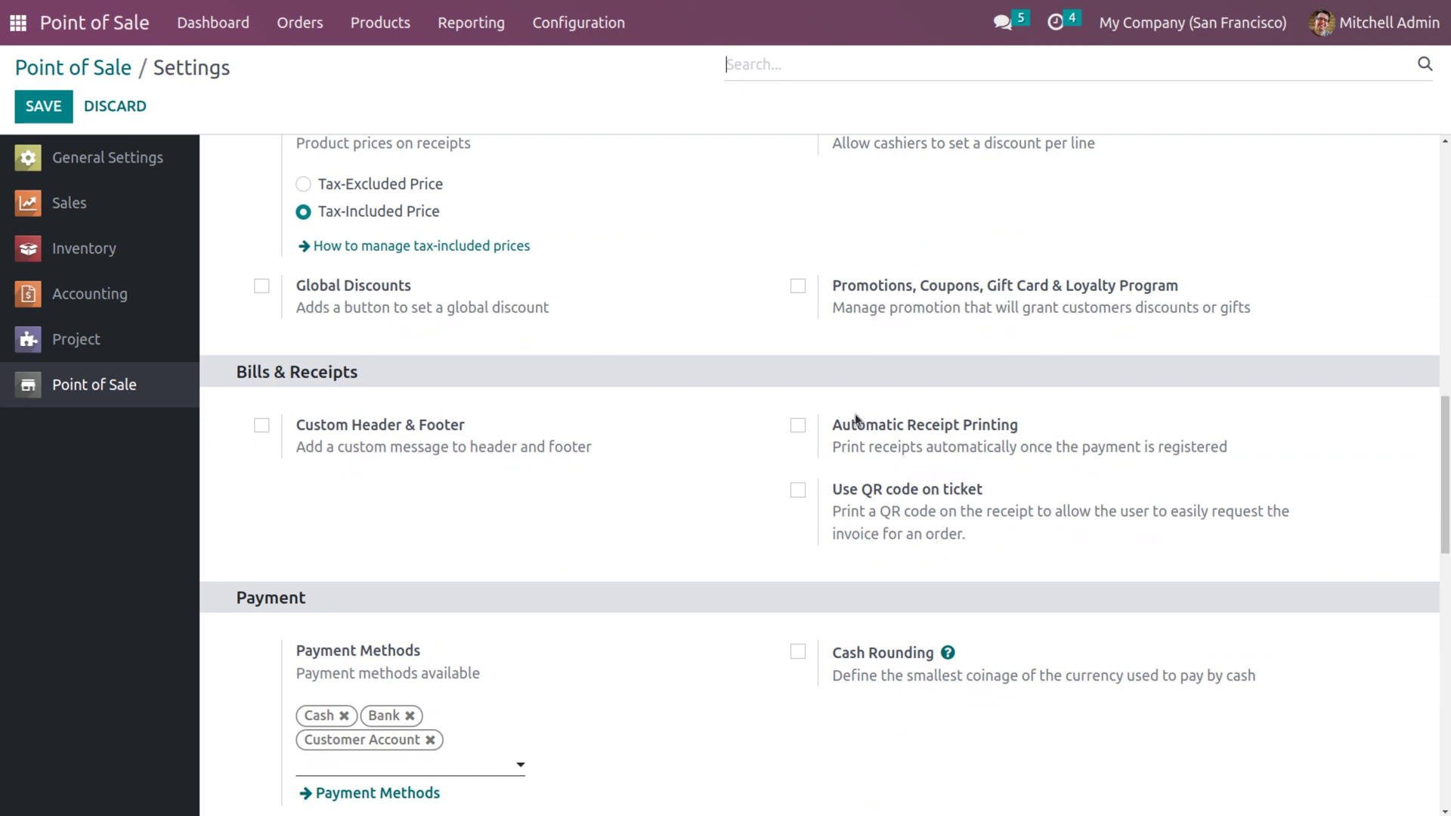
left_click(798, 426)
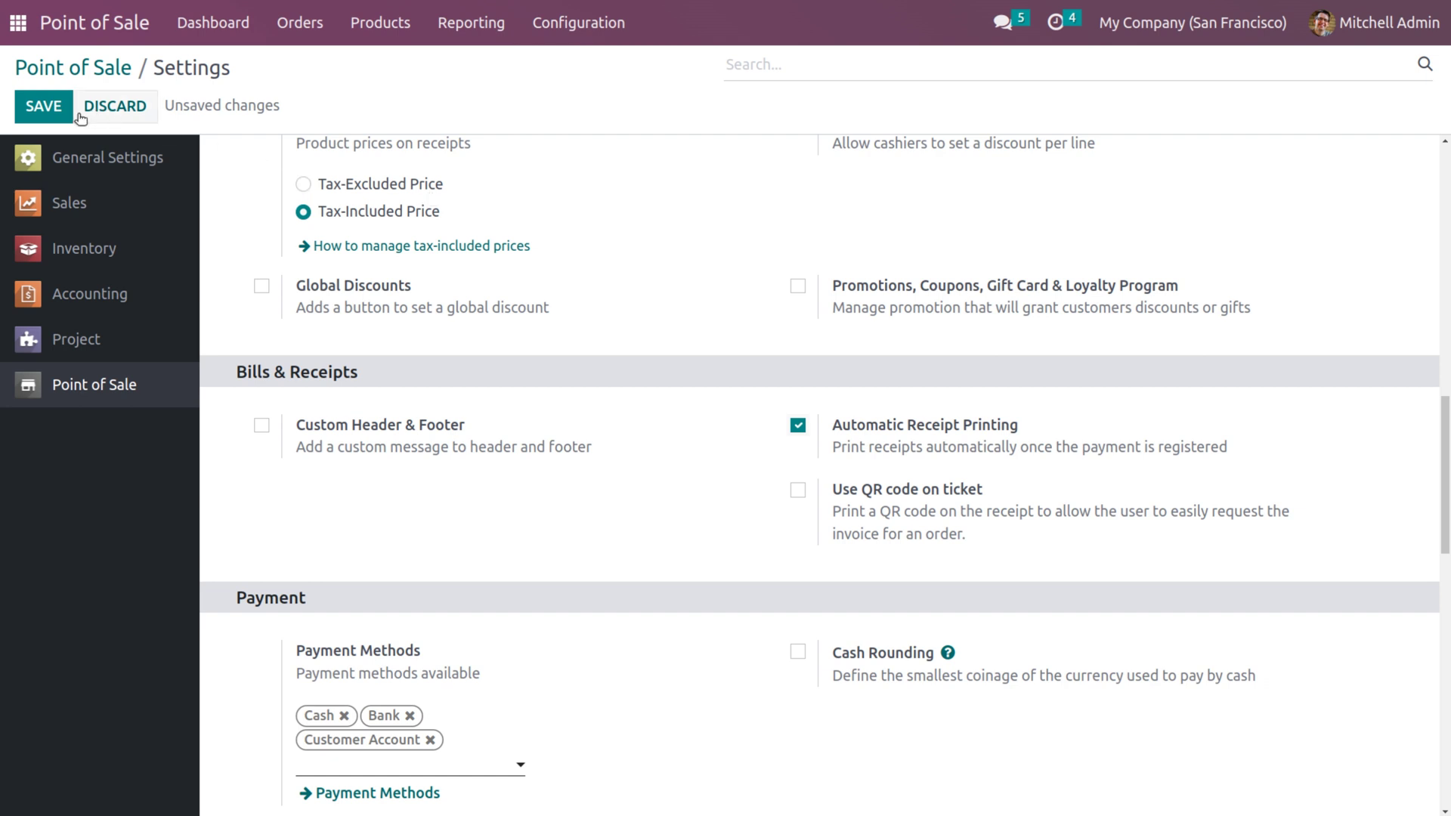
left_click(45, 112)
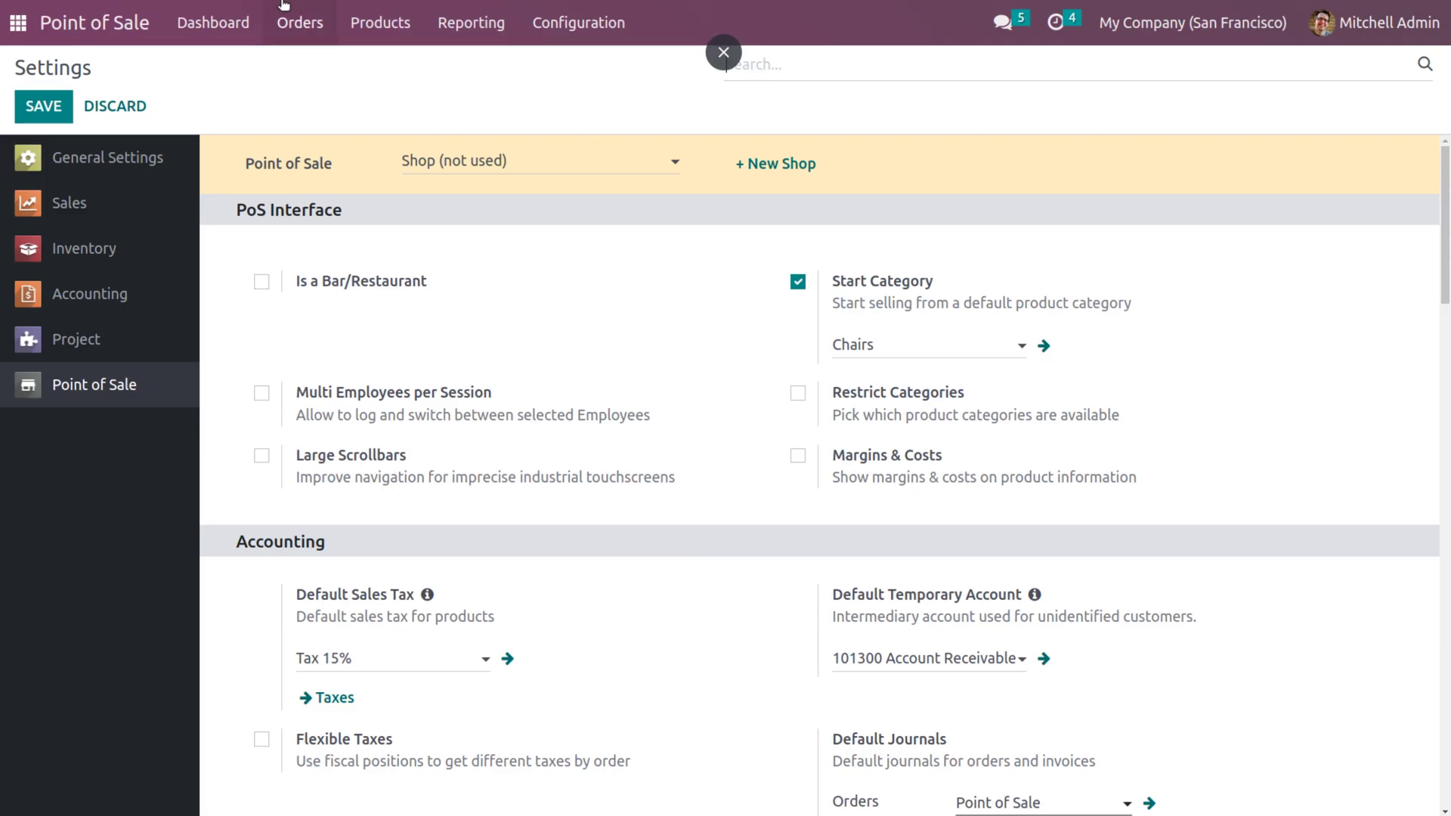
left_click(248, 28)
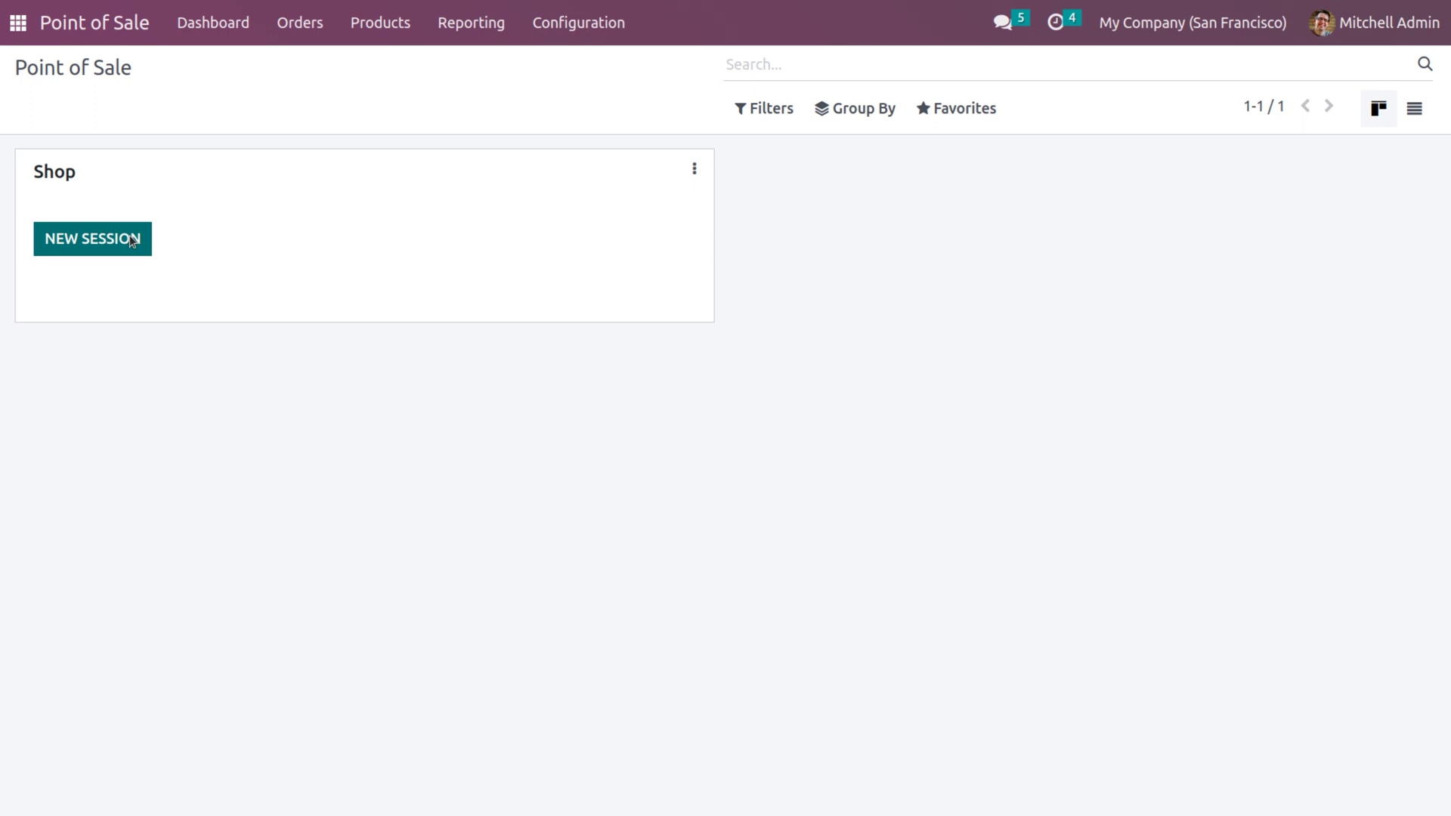
- Open a new Shop session with 500 as the opening cash
left_click(130, 239)
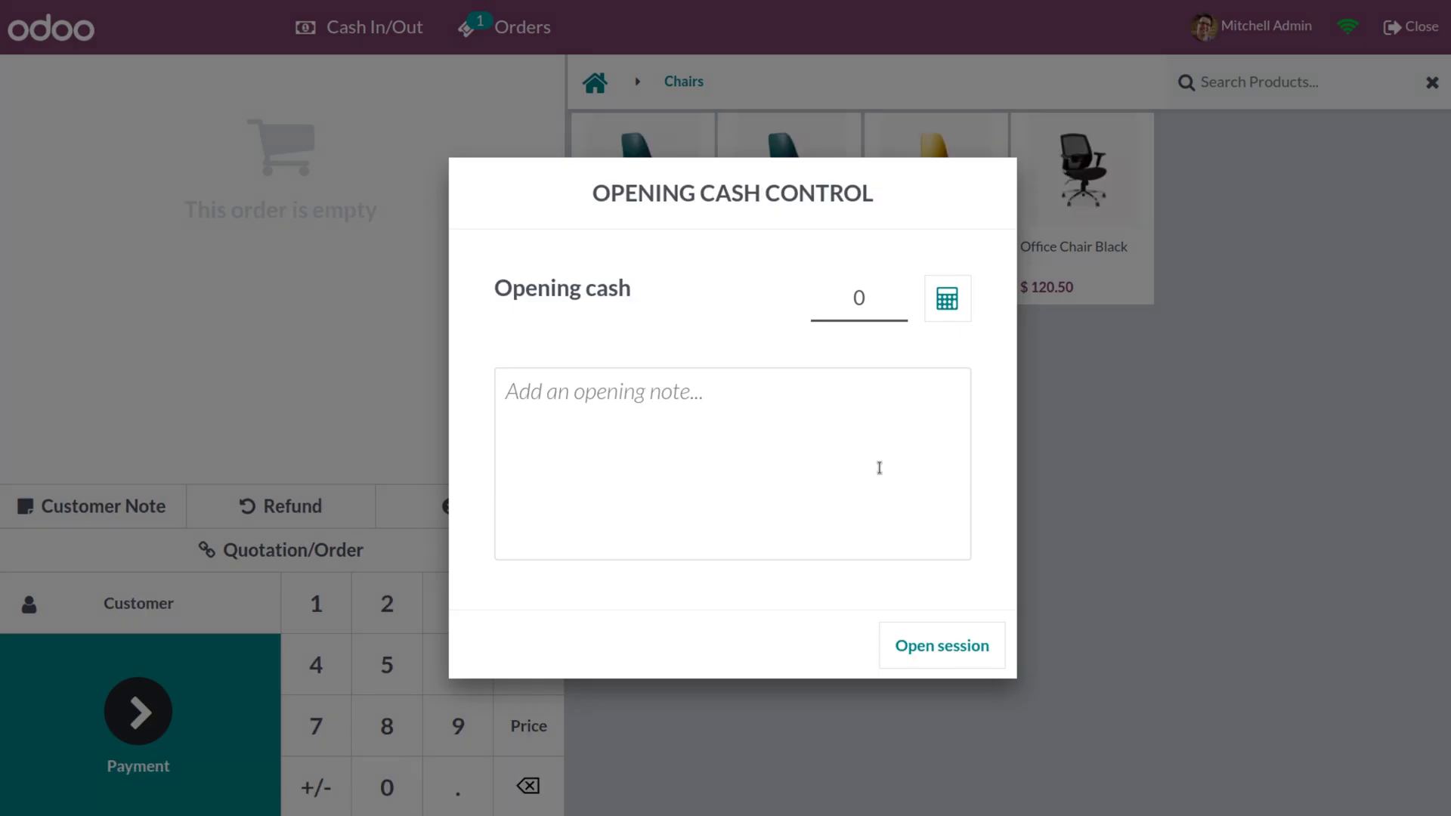
left_click(868, 296)
type("500")
left_click(887, 655)
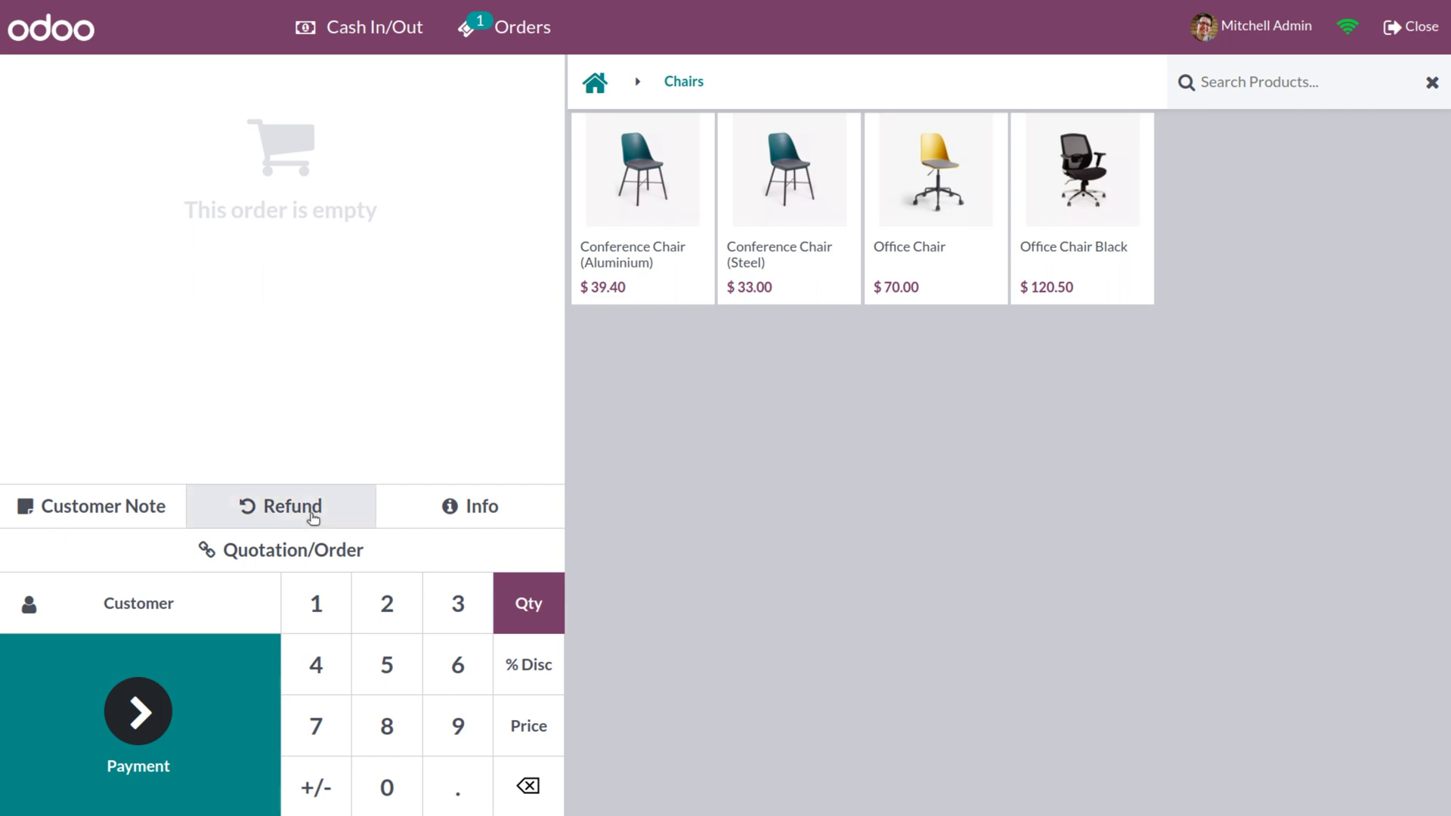
- Apply a 5% down payment ($217.50) from sales order S00023 to the current order
left_click(318, 561)
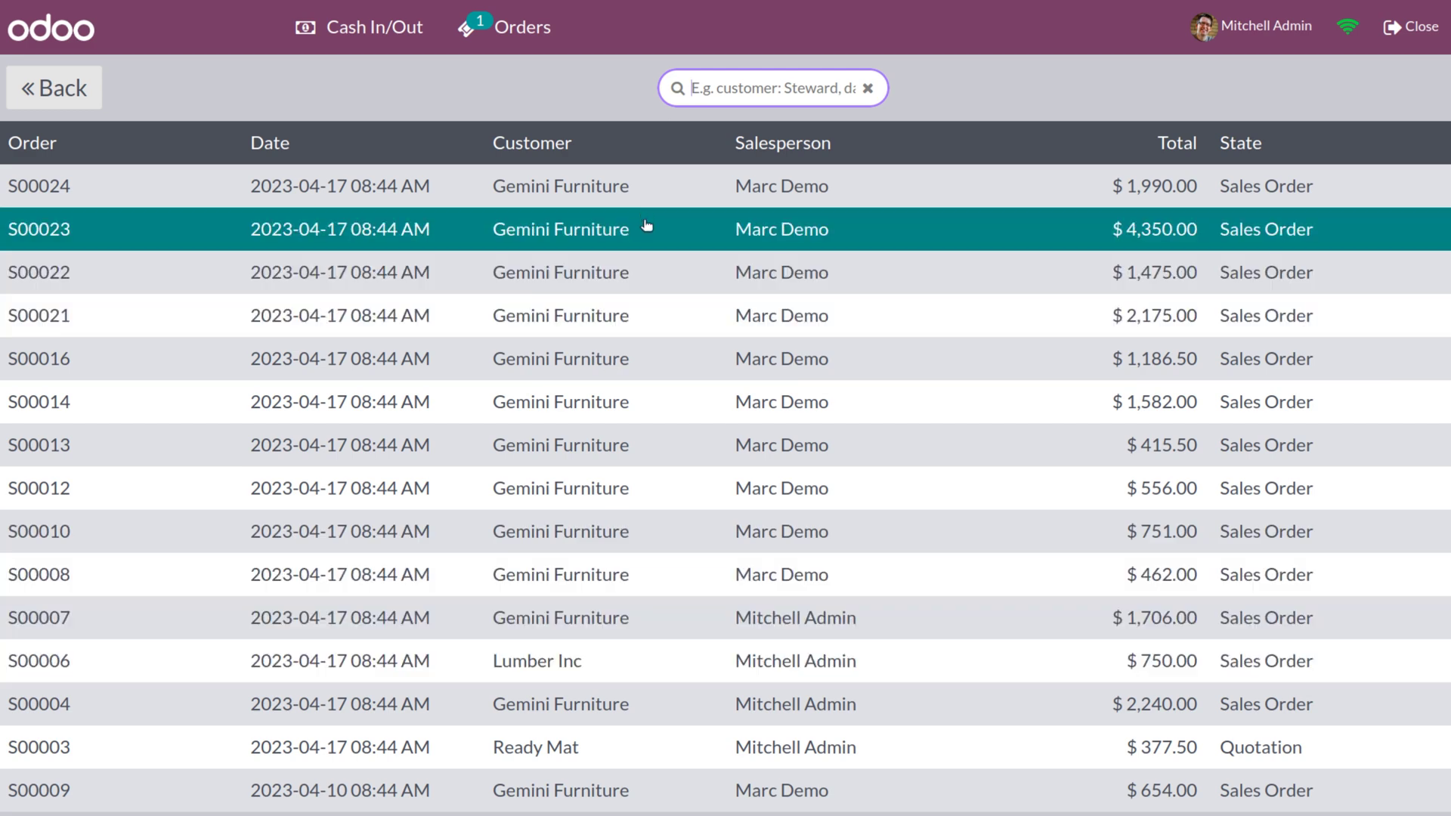
left_click(649, 226)
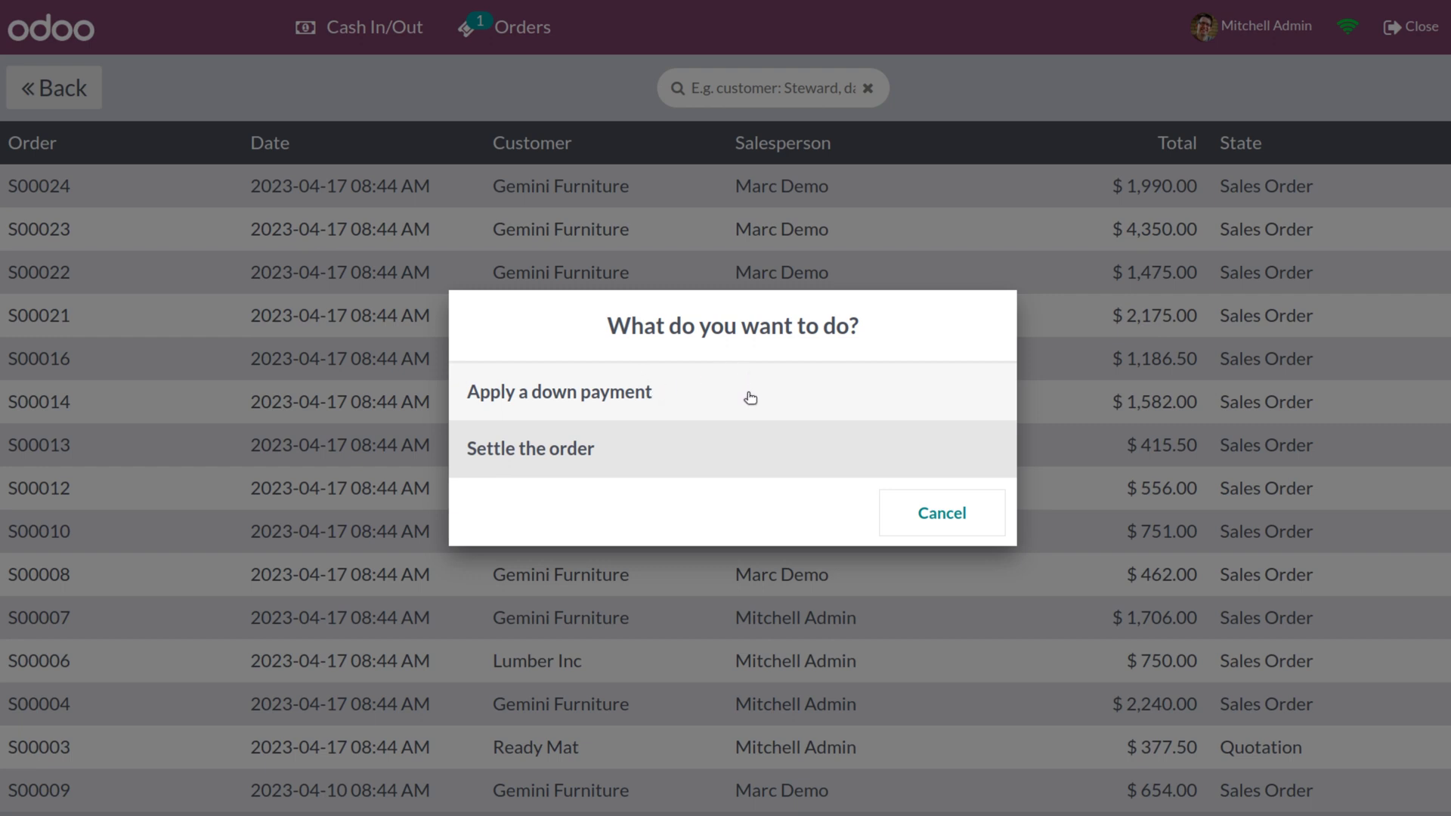
left_click(689, 393)
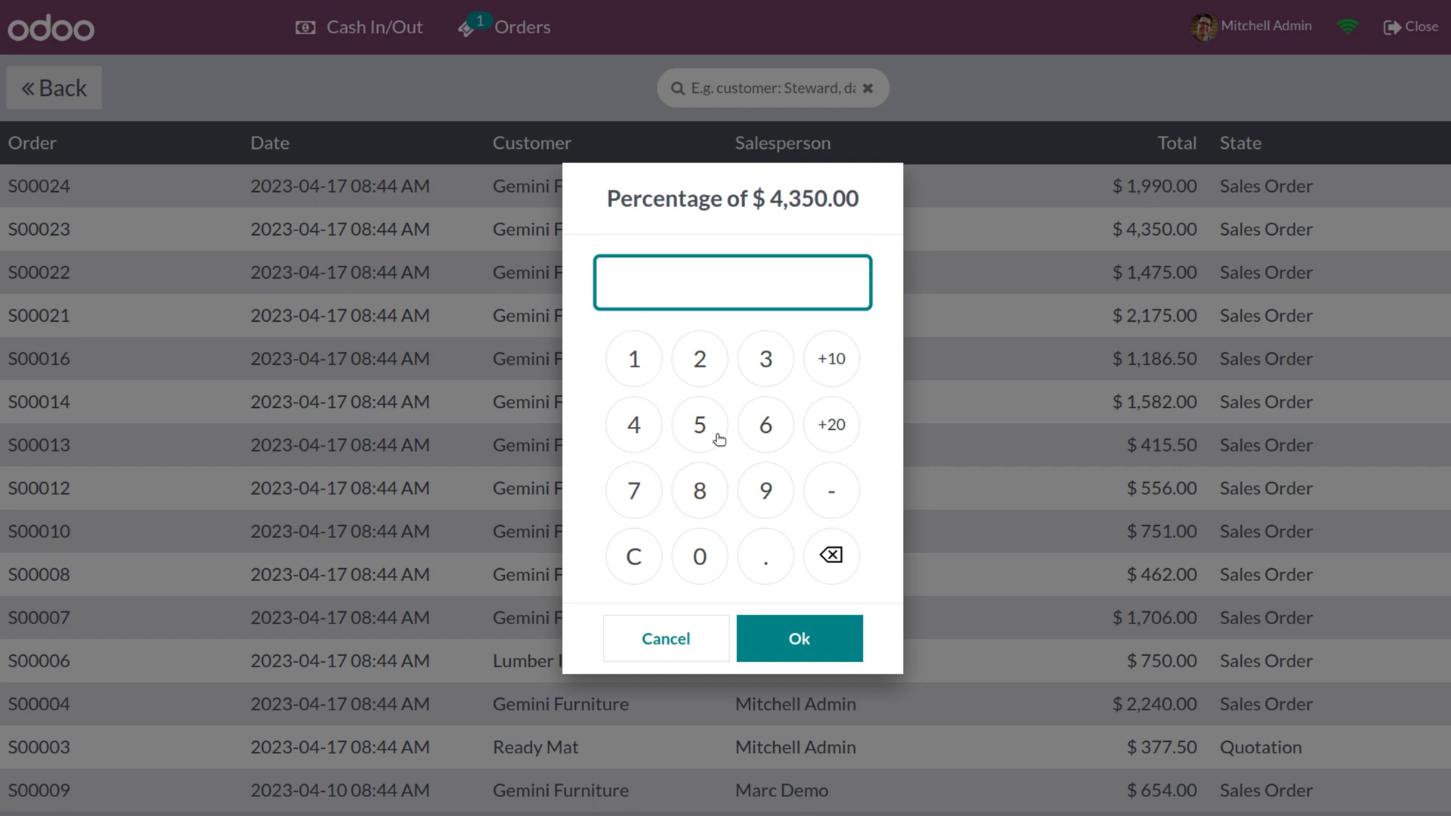
left_click(821, 639)
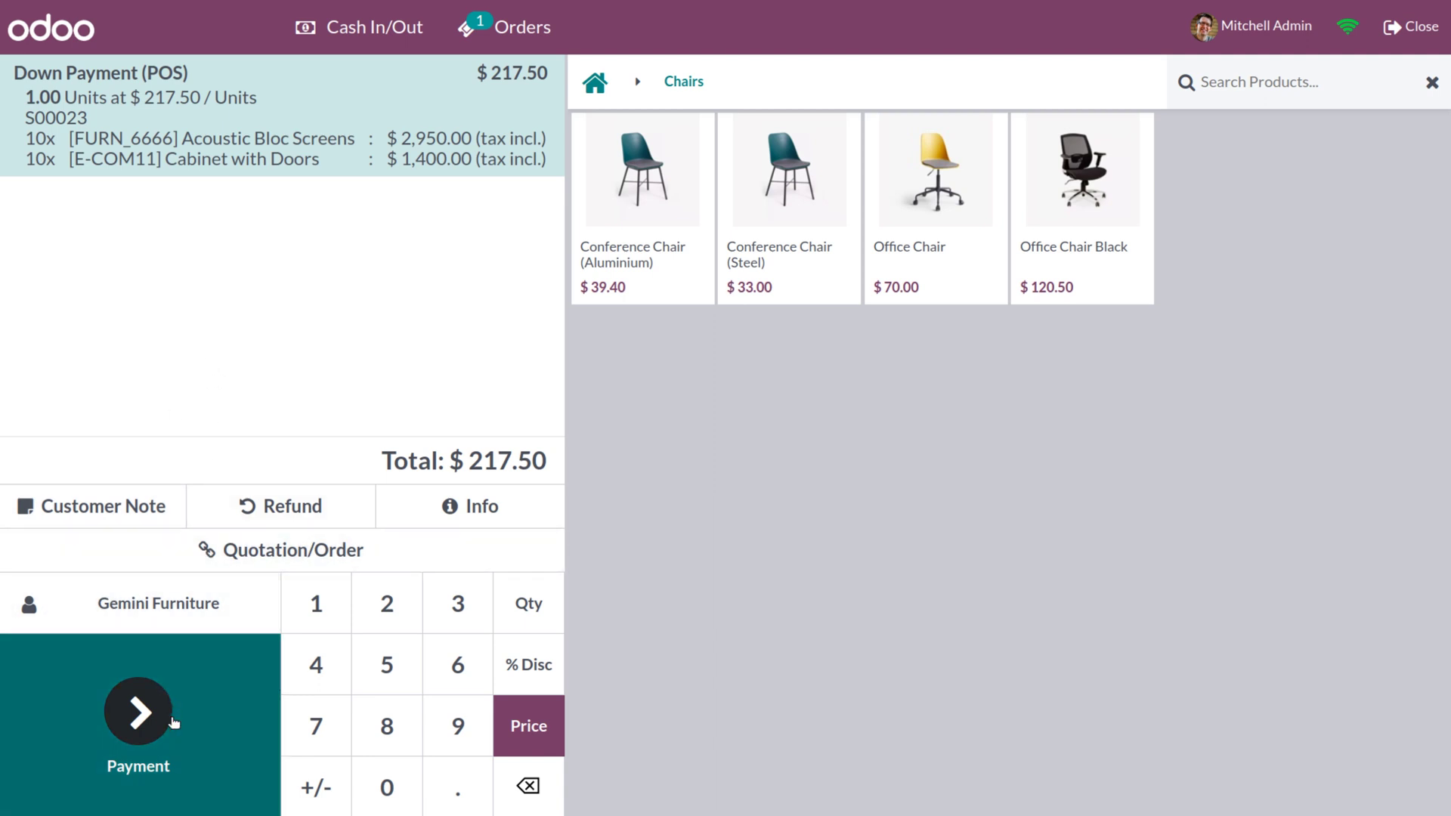
- Pay the $217.50 down payment fully in Cash and validate
left_click(141, 732)
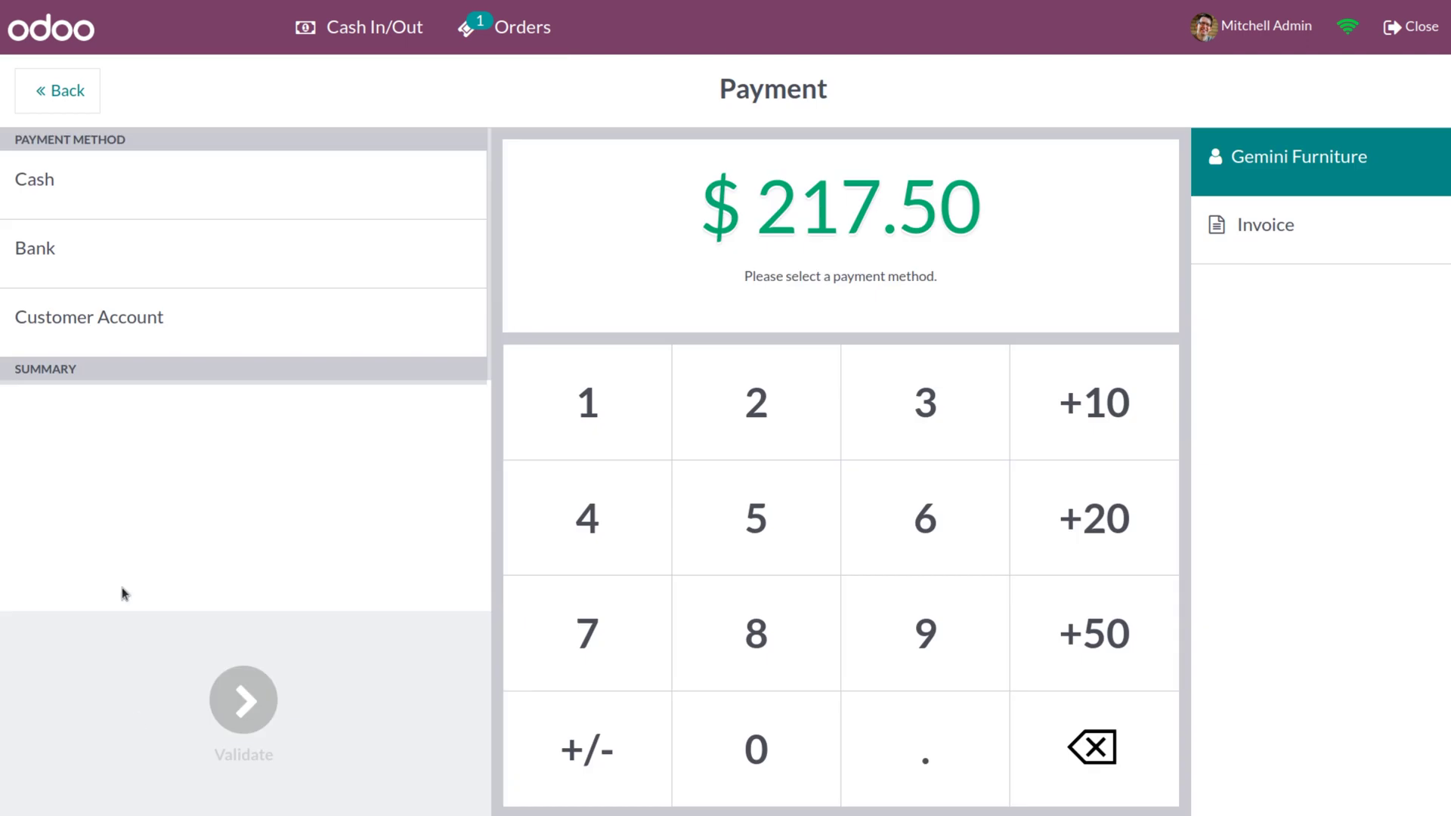
left_click(186, 196)
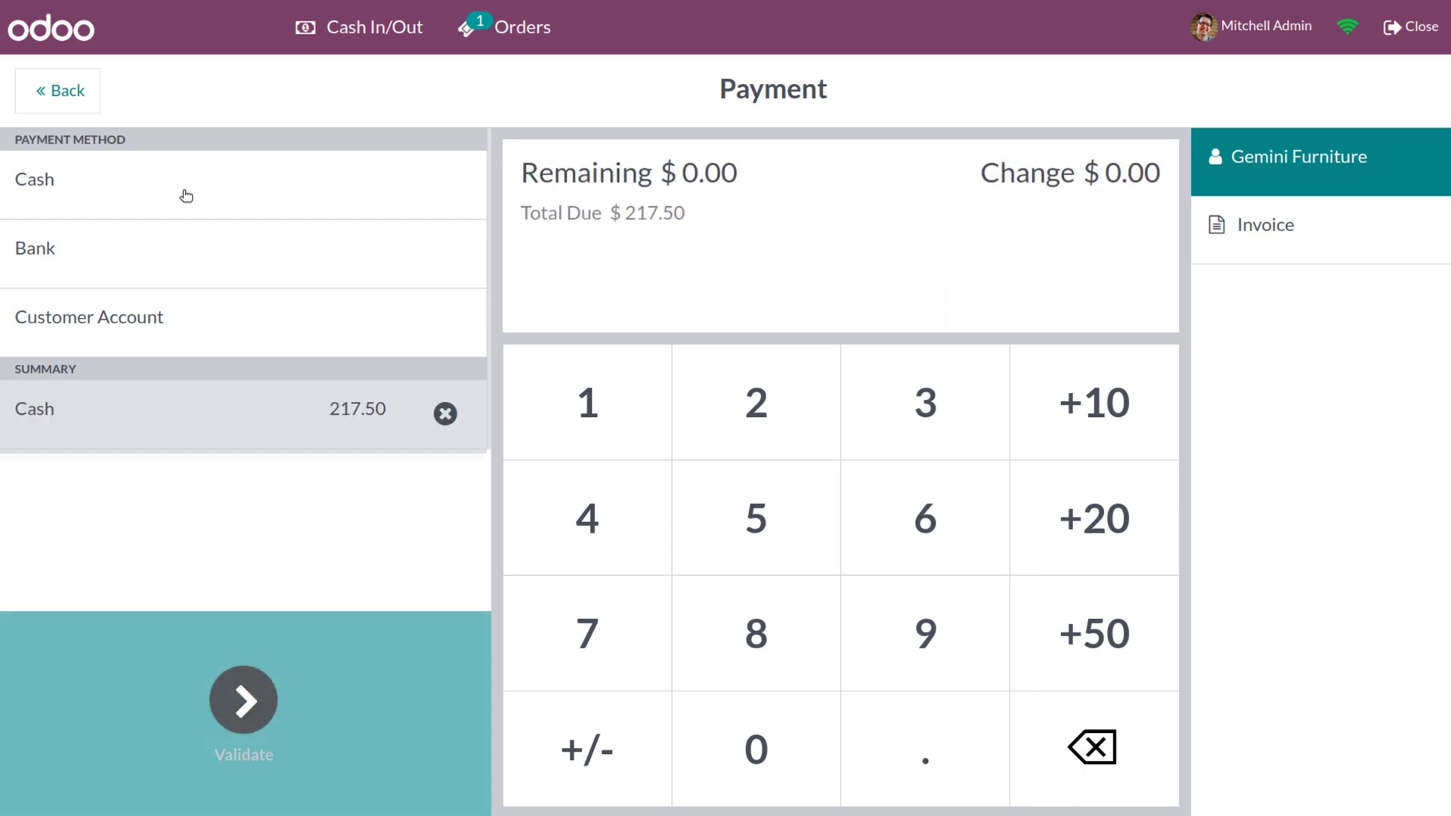
left_click(259, 716)
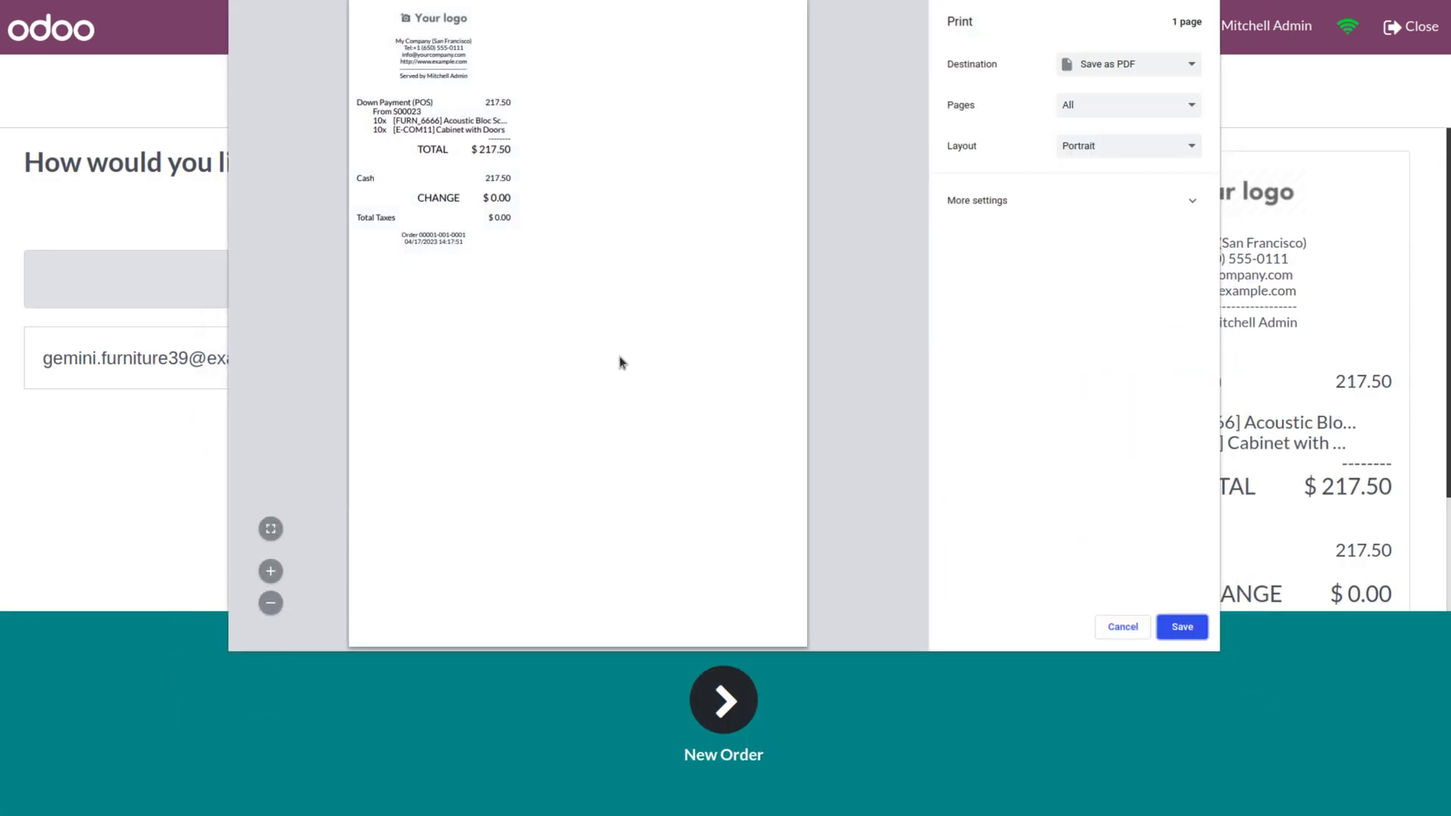
- Zoom in on the receipt print preview, then cancel printing
left_click(269, 570)
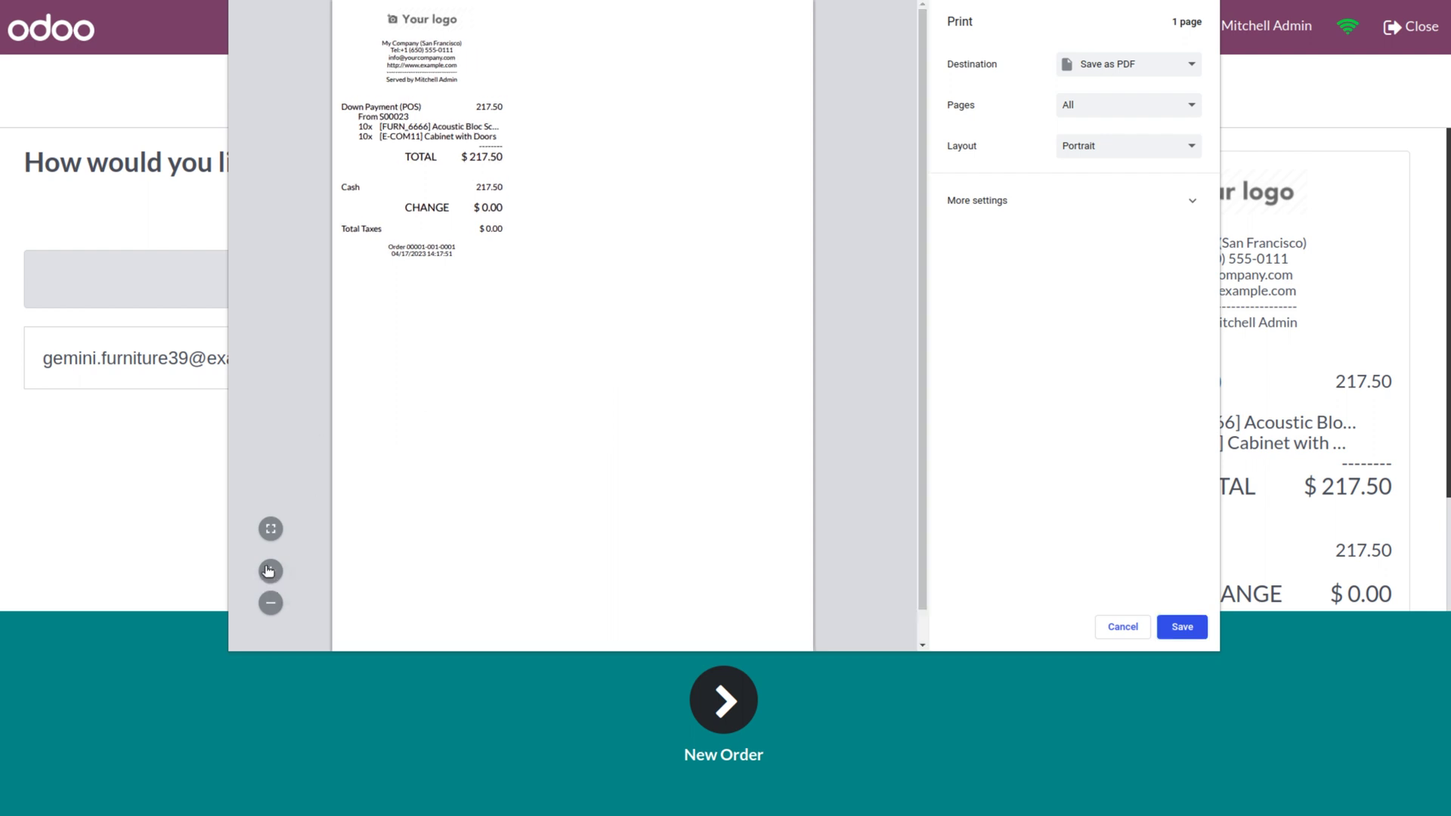
left_click(269, 571)
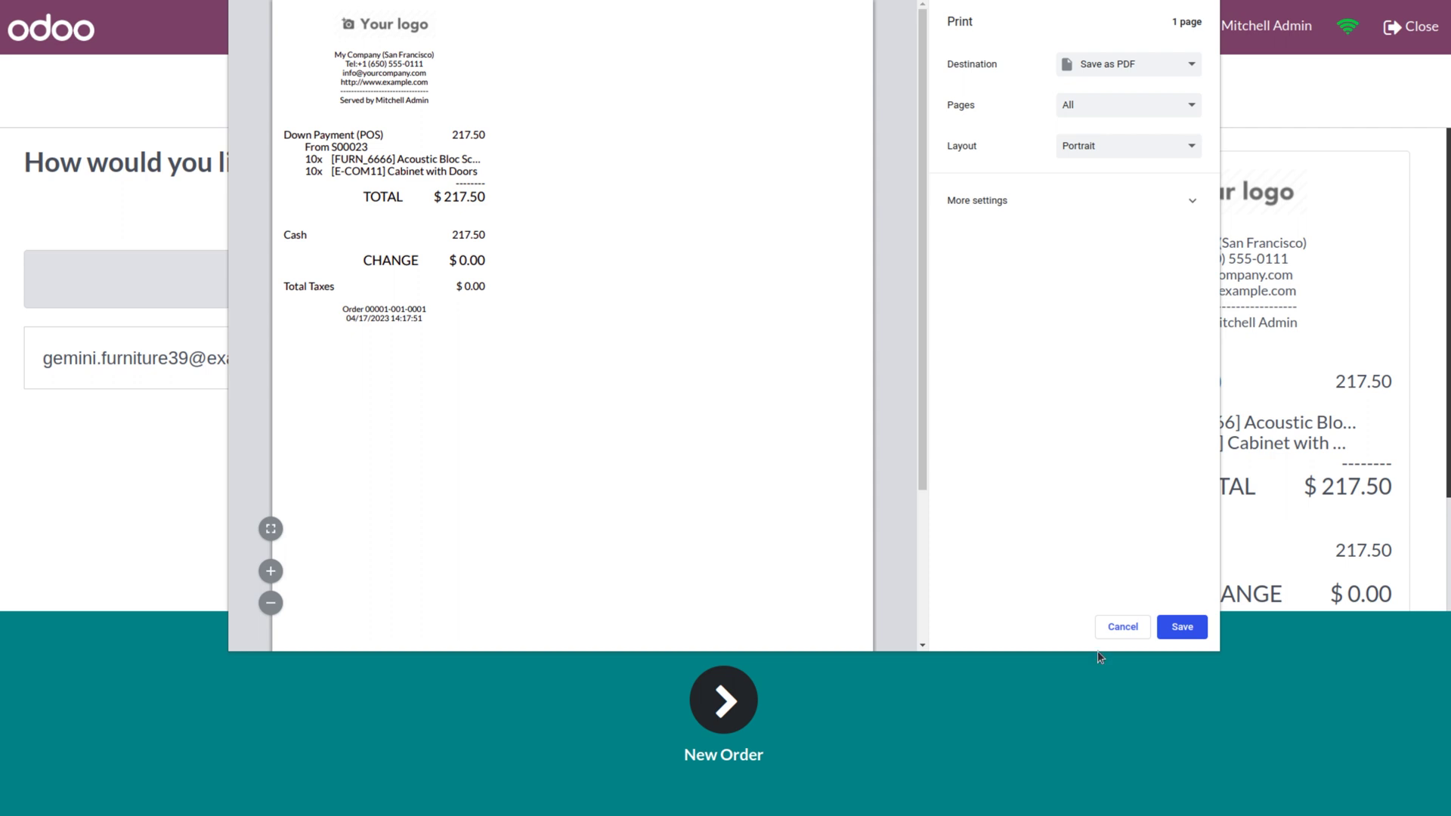
left_click(1121, 639)
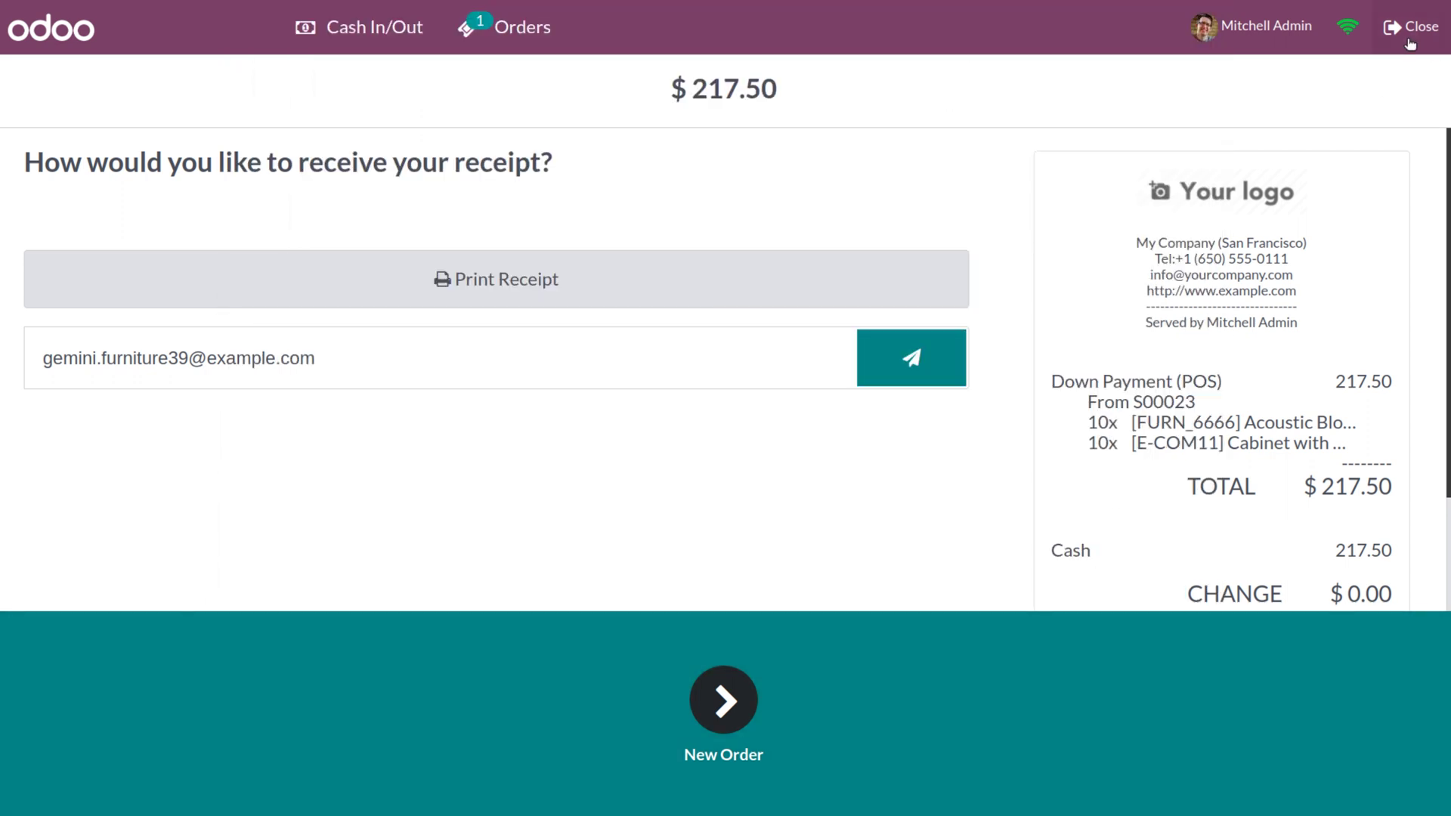
- Close the Shop session, accepting the payments difference
left_click(1408, 30)
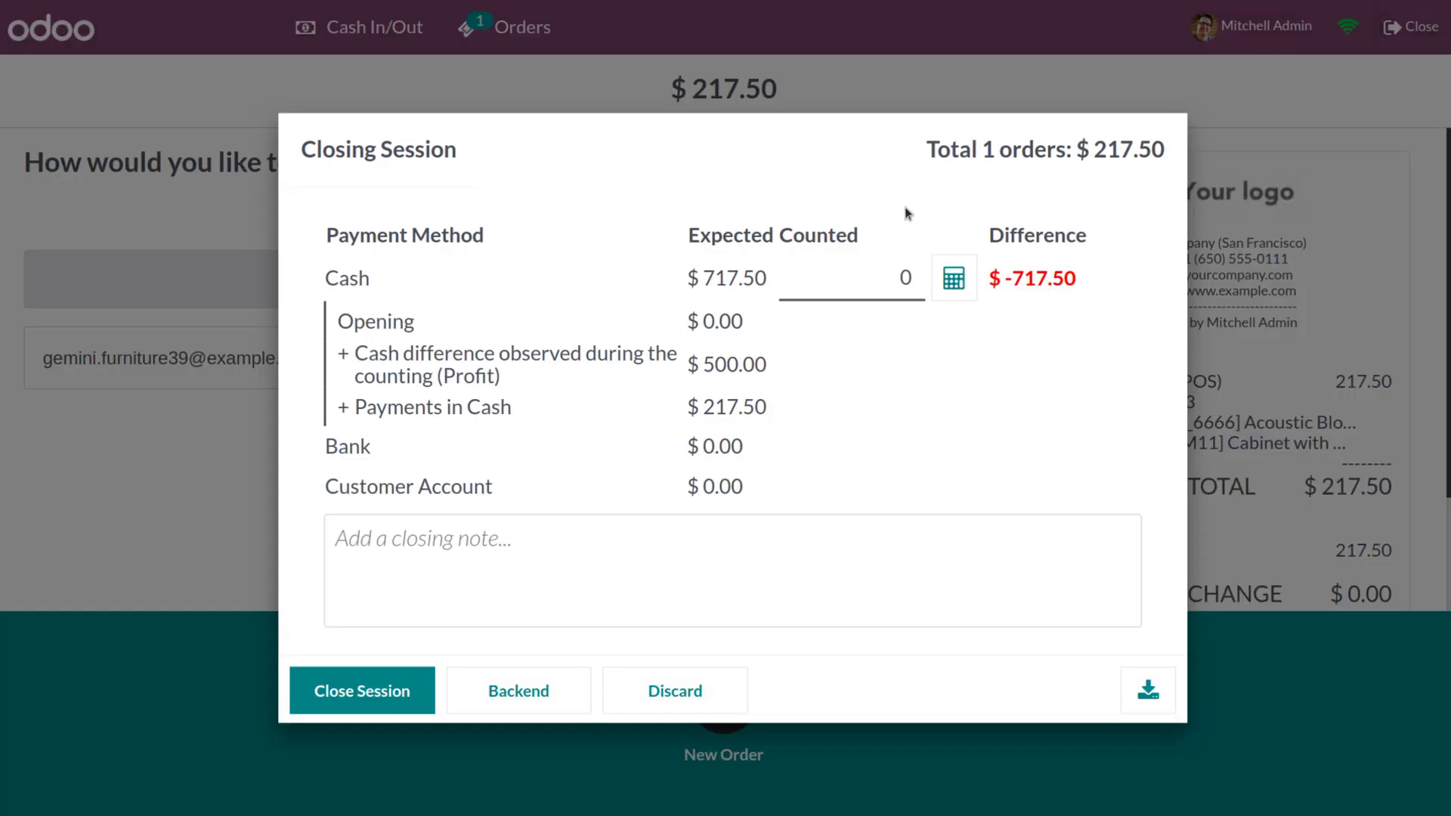
left_click(386, 693)
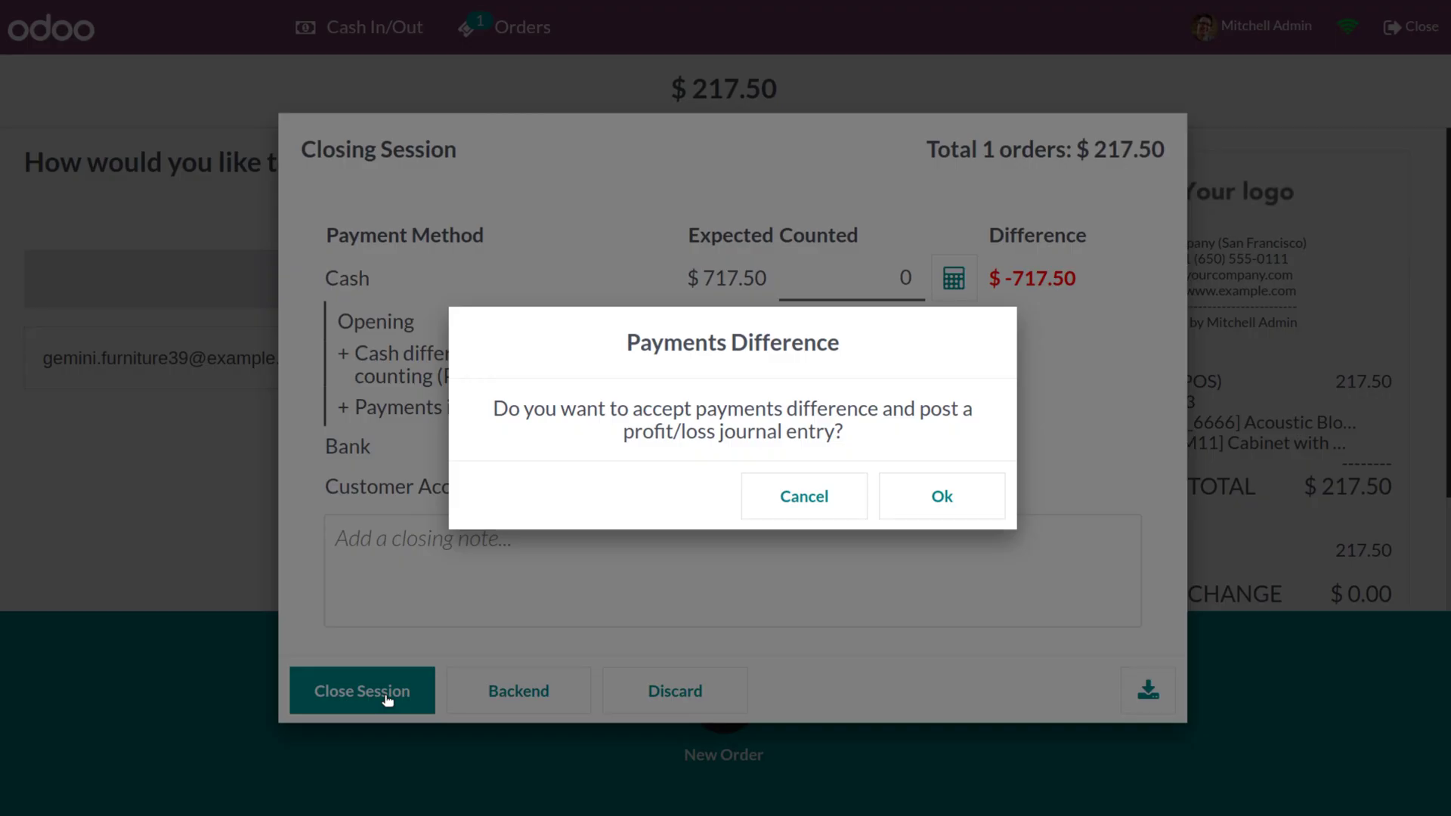
left_click(936, 507)
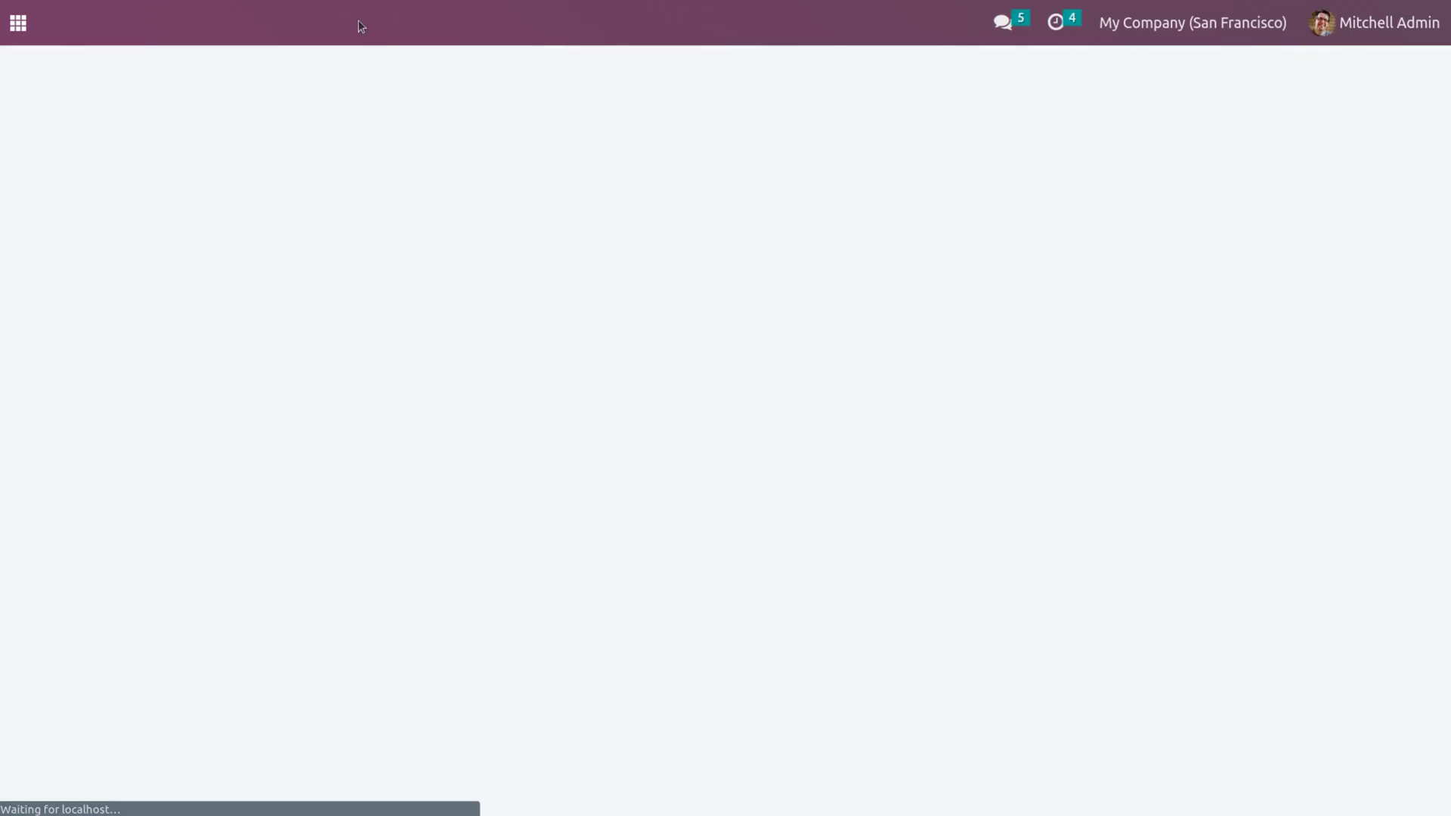
- Open POS order Shop/0001 and view its linked sale order S00023
left_click(322, 33)
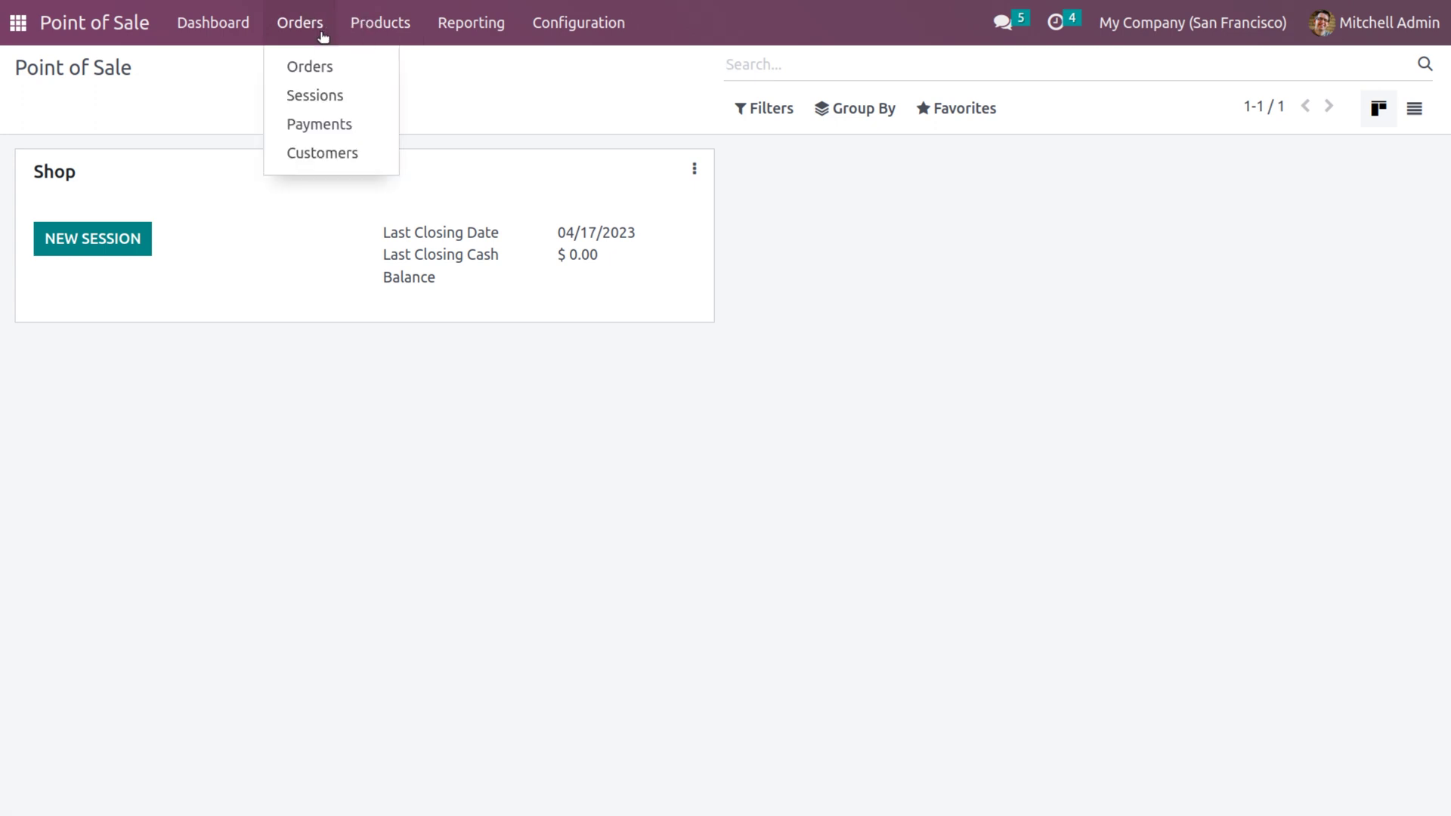
left_click(320, 77)
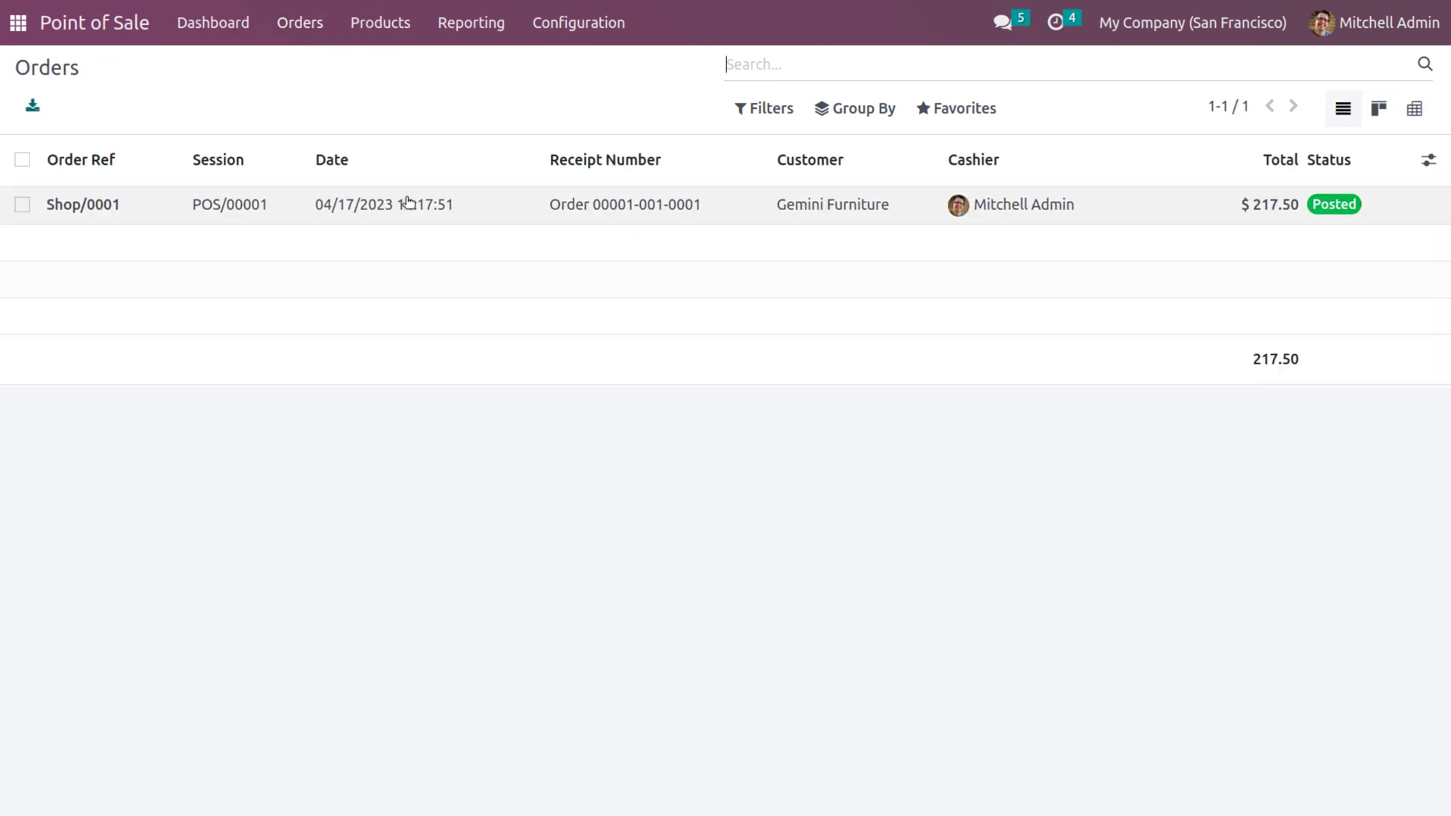
left_click(408, 202)
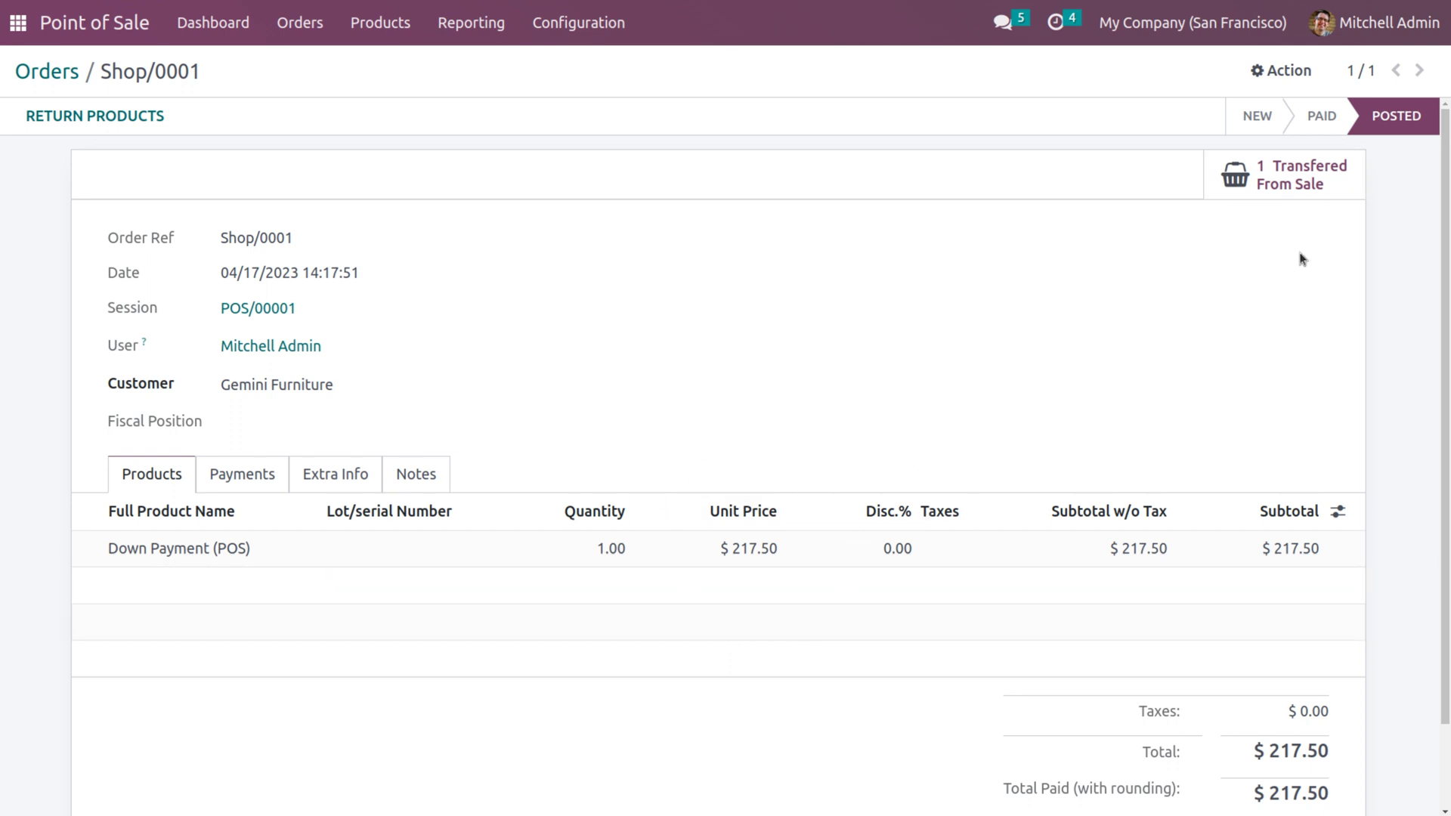
left_click(1276, 194)
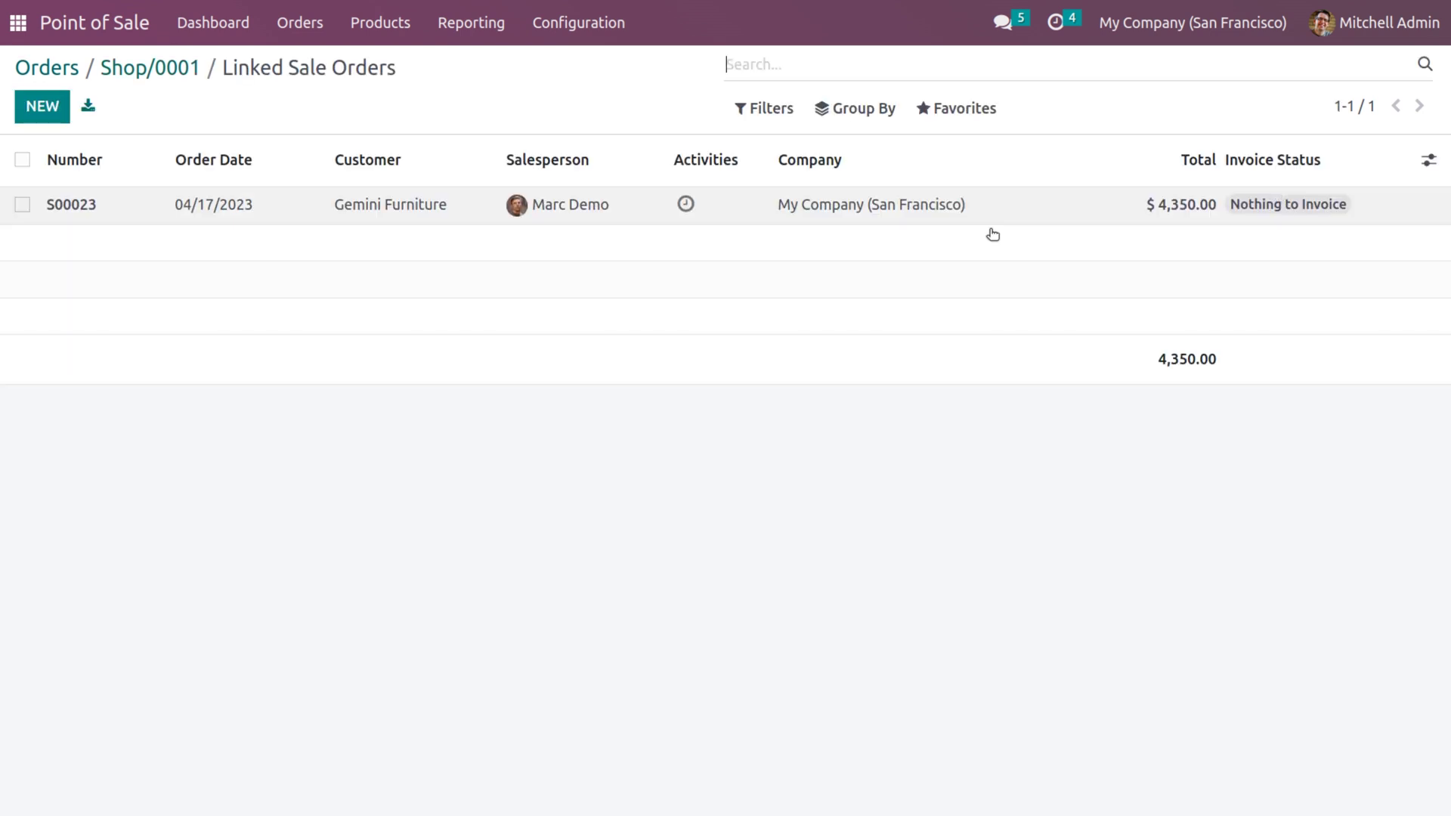
- Open sales order S00023 and bring up its Create invoices dialog
left_click(813, 214)
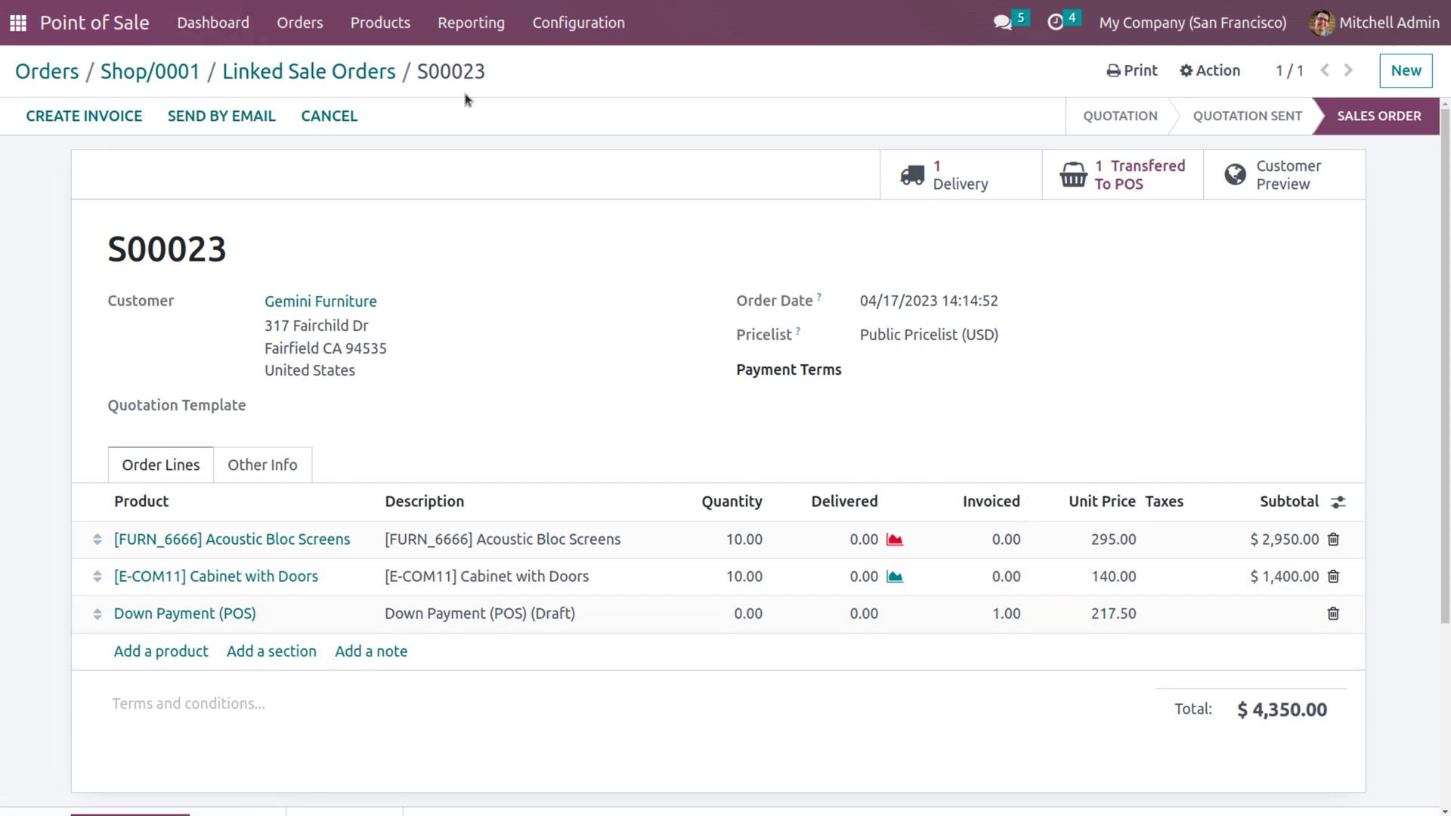
left_click(119, 121)
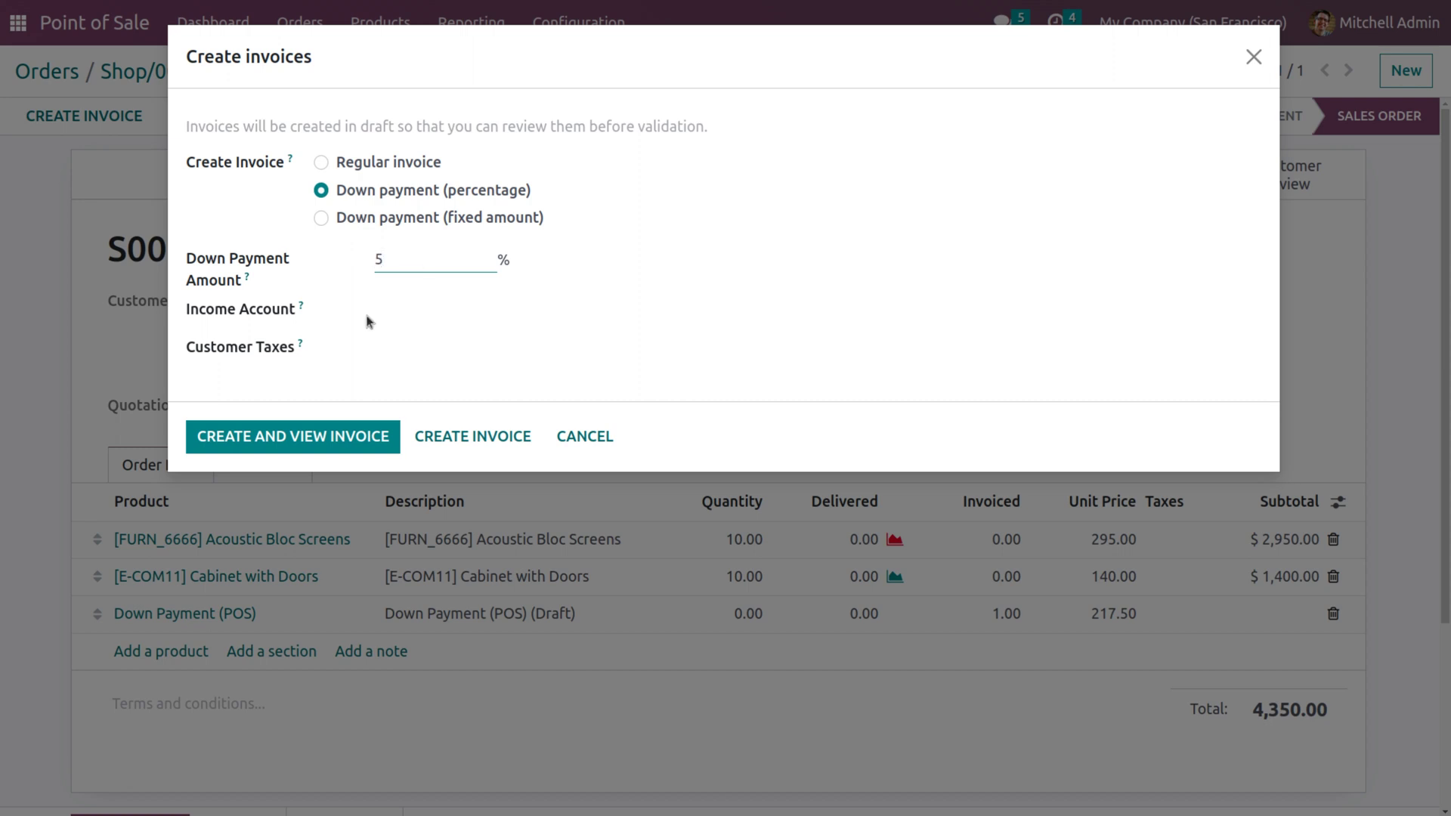
- Create a 5% down-payment invoice for S00023 and open the $217.50 draft invoice
left_click(427, 436)
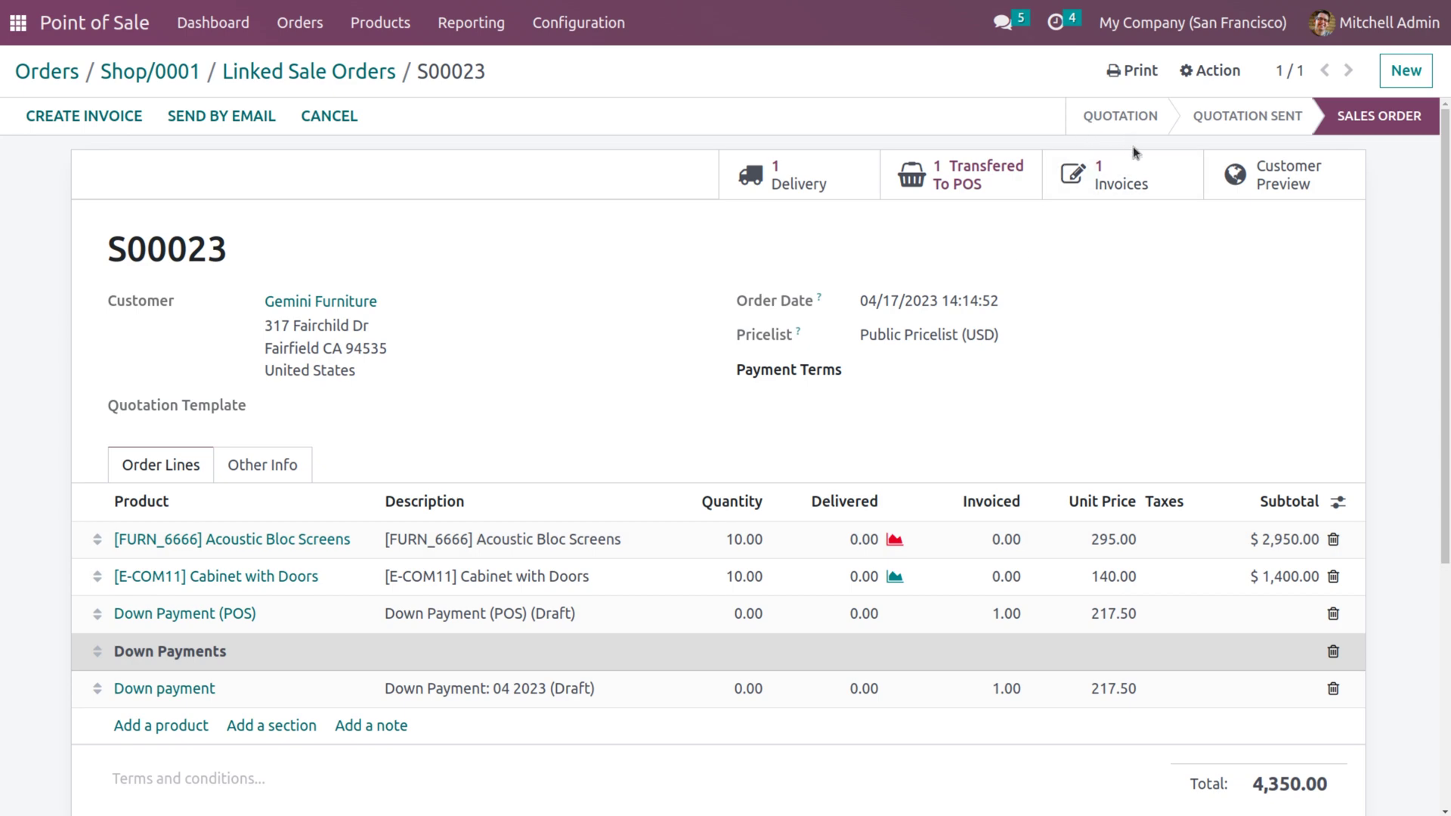
left_click(1127, 195)
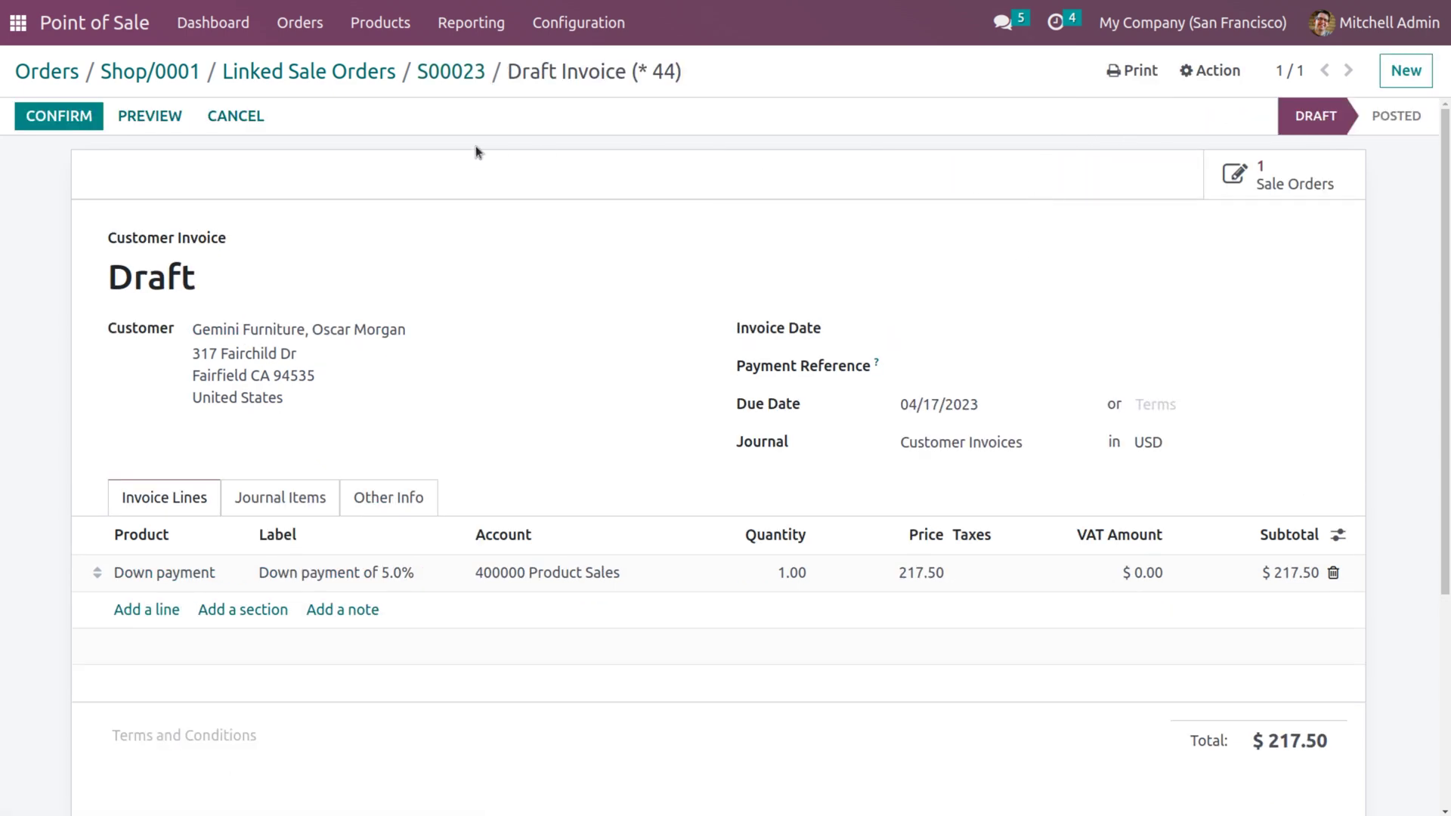
- Post invoice INV/2023/00002 and register its $217.50 payment to the Bank journal
left_click(55, 119)
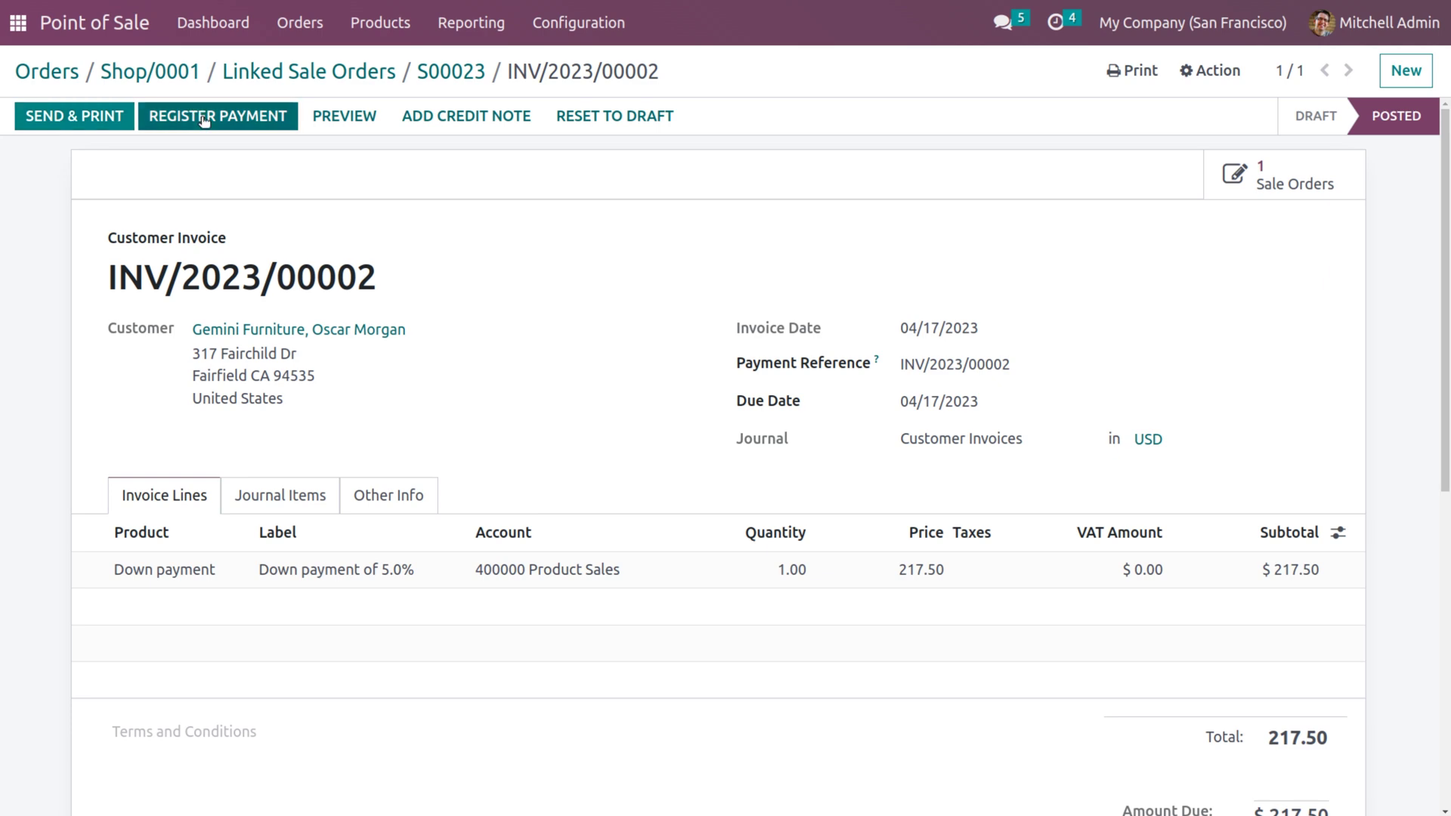
left_click(204, 119)
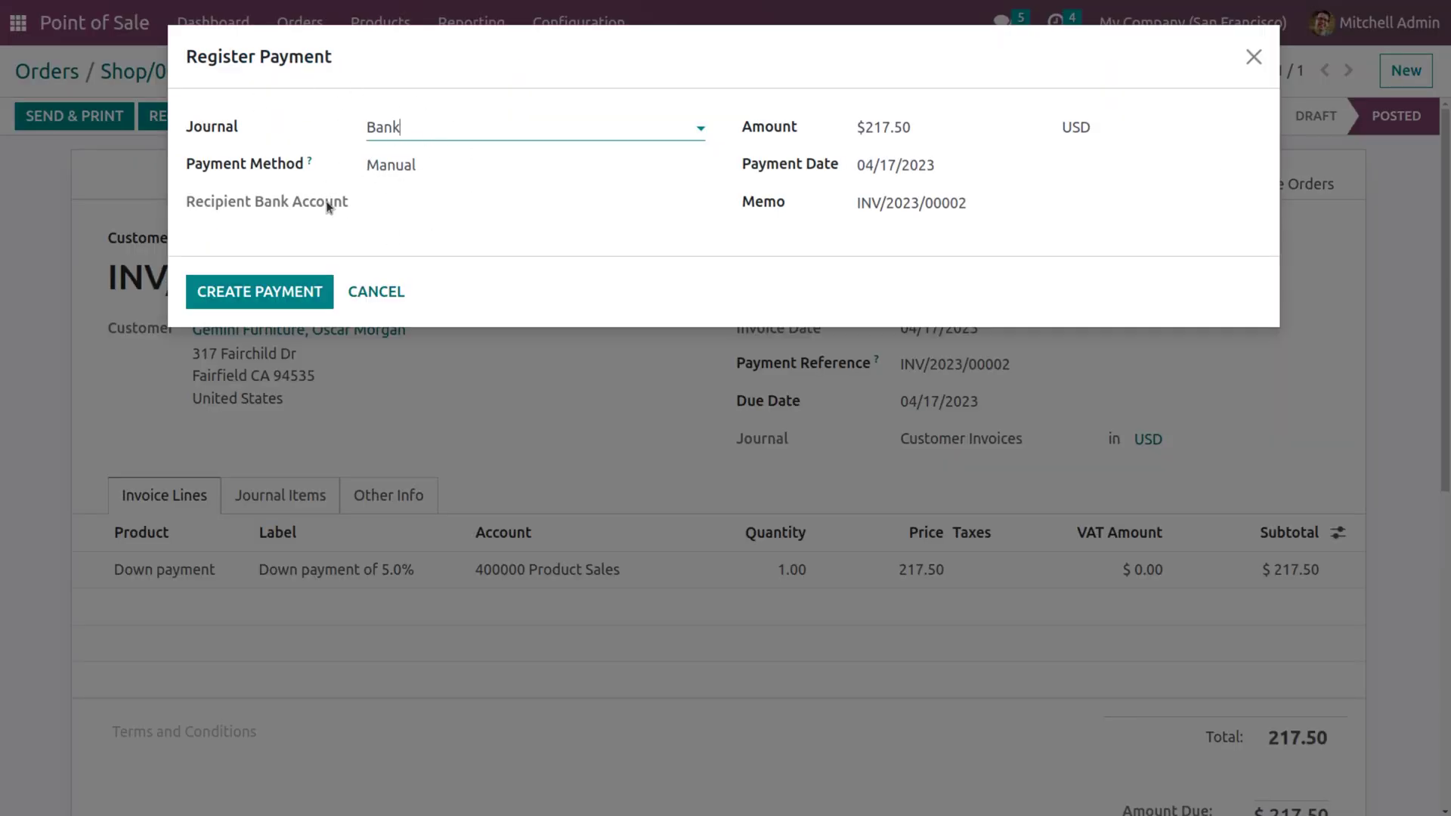
left_click(280, 286)
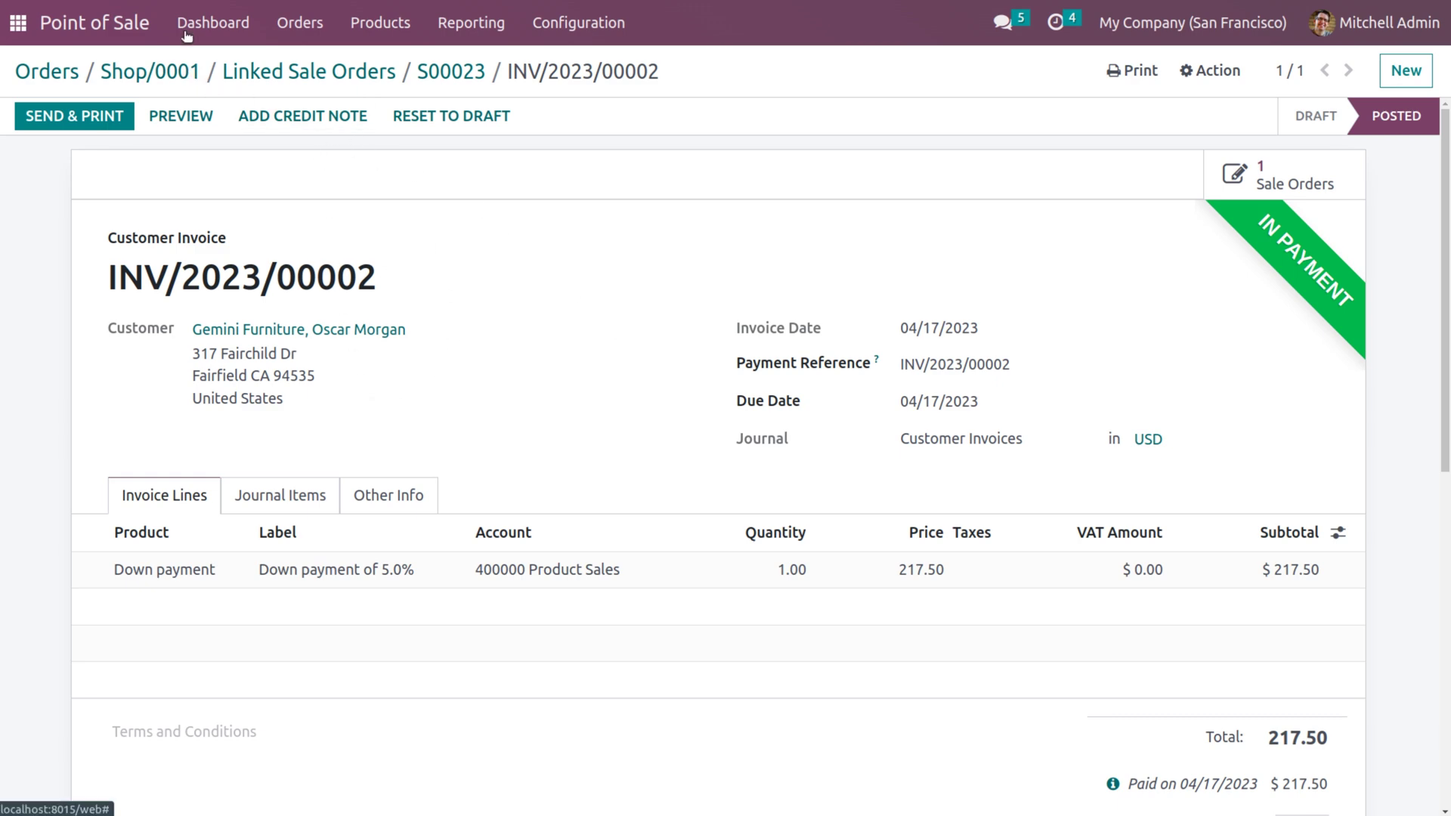
left_click(213, 23)
- Start a new Shop session with 500 opening cash and list the quotations and orders
left_click(121, 231)
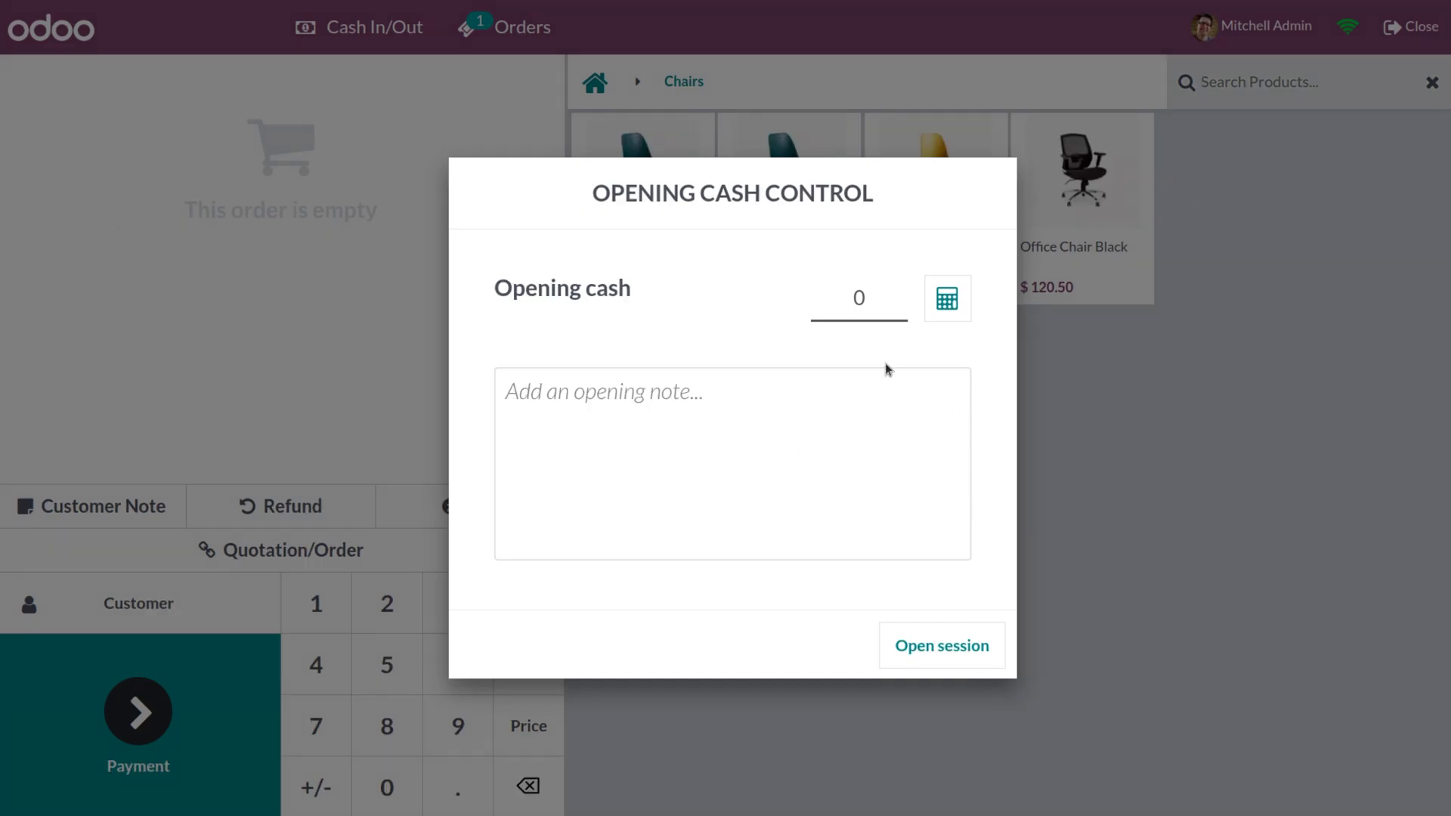
left_click(865, 302)
type("500")
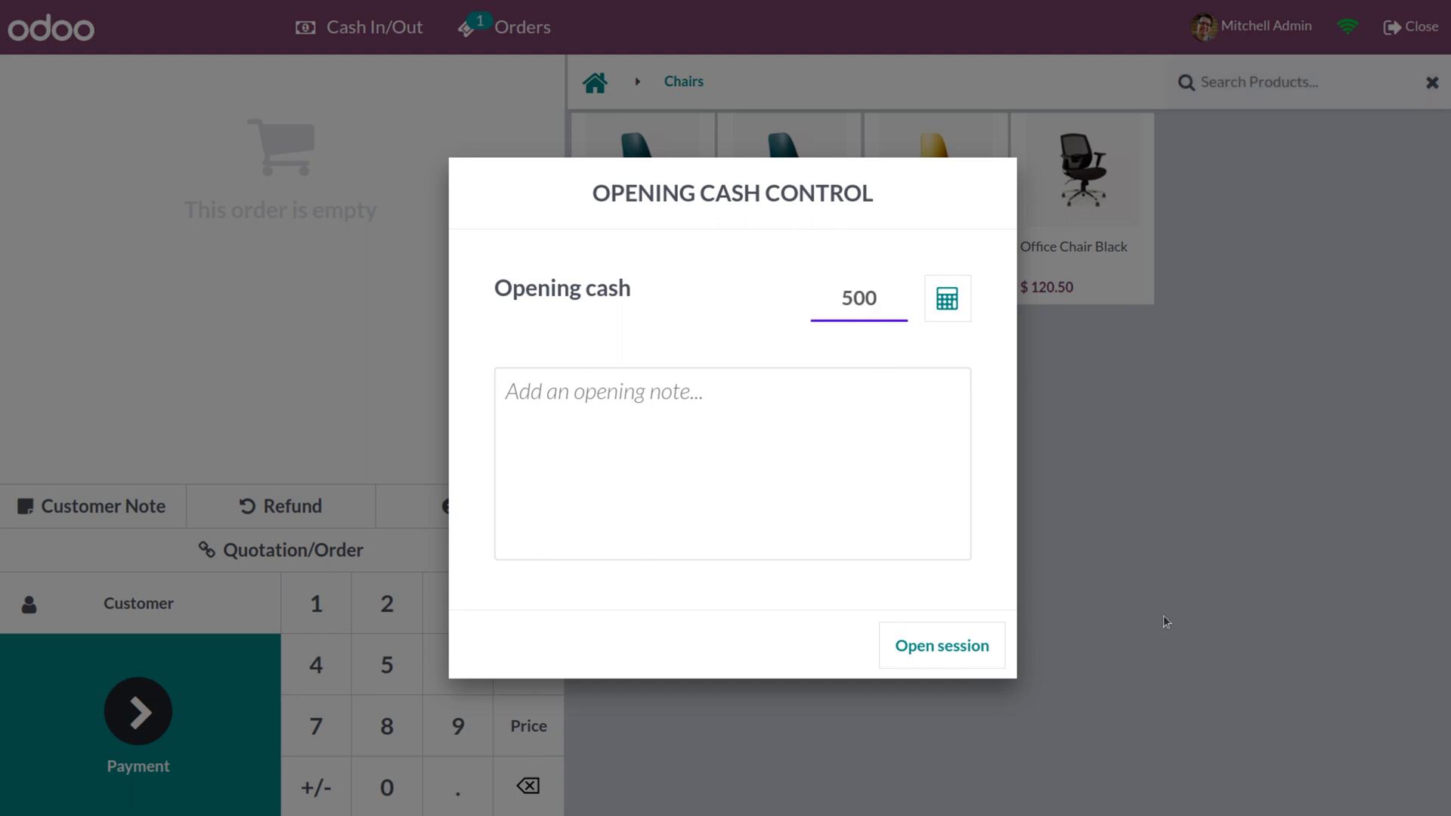
left_click(958, 644)
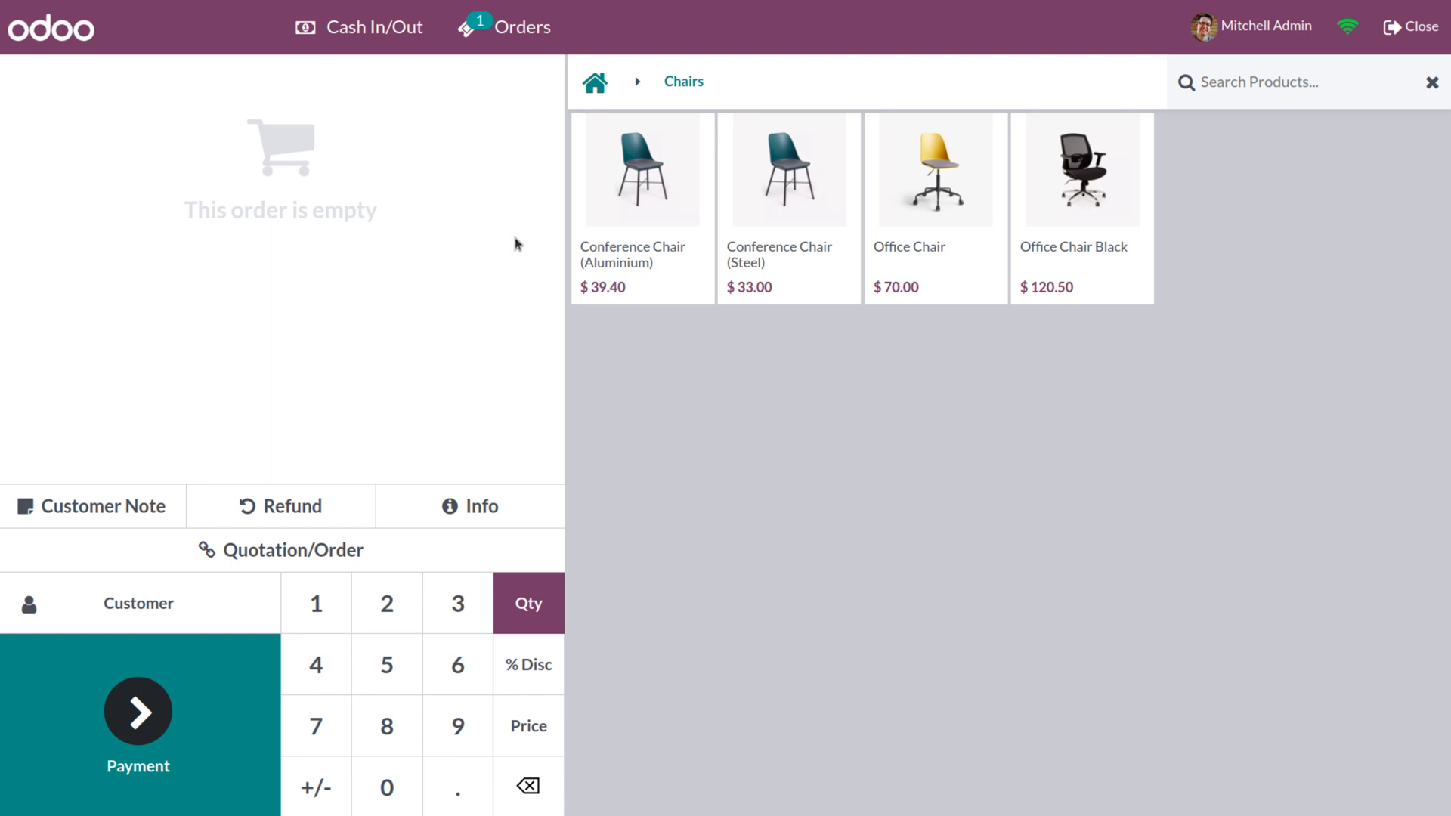
left_click(306, 552)
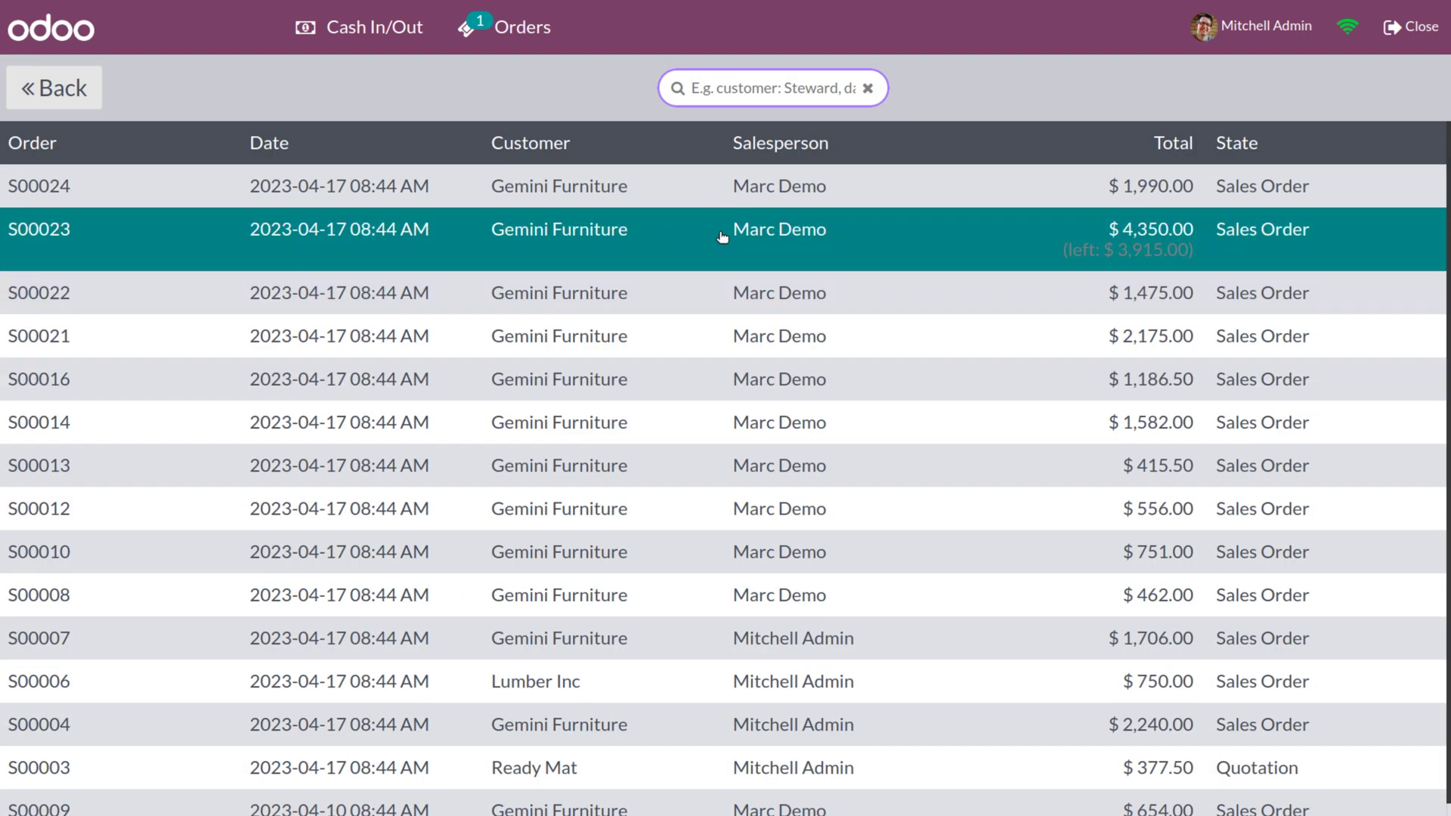
- Settle S00023 in the POS order, importing its unavailable products, for a $3,915.00 total
left_click(722, 236)
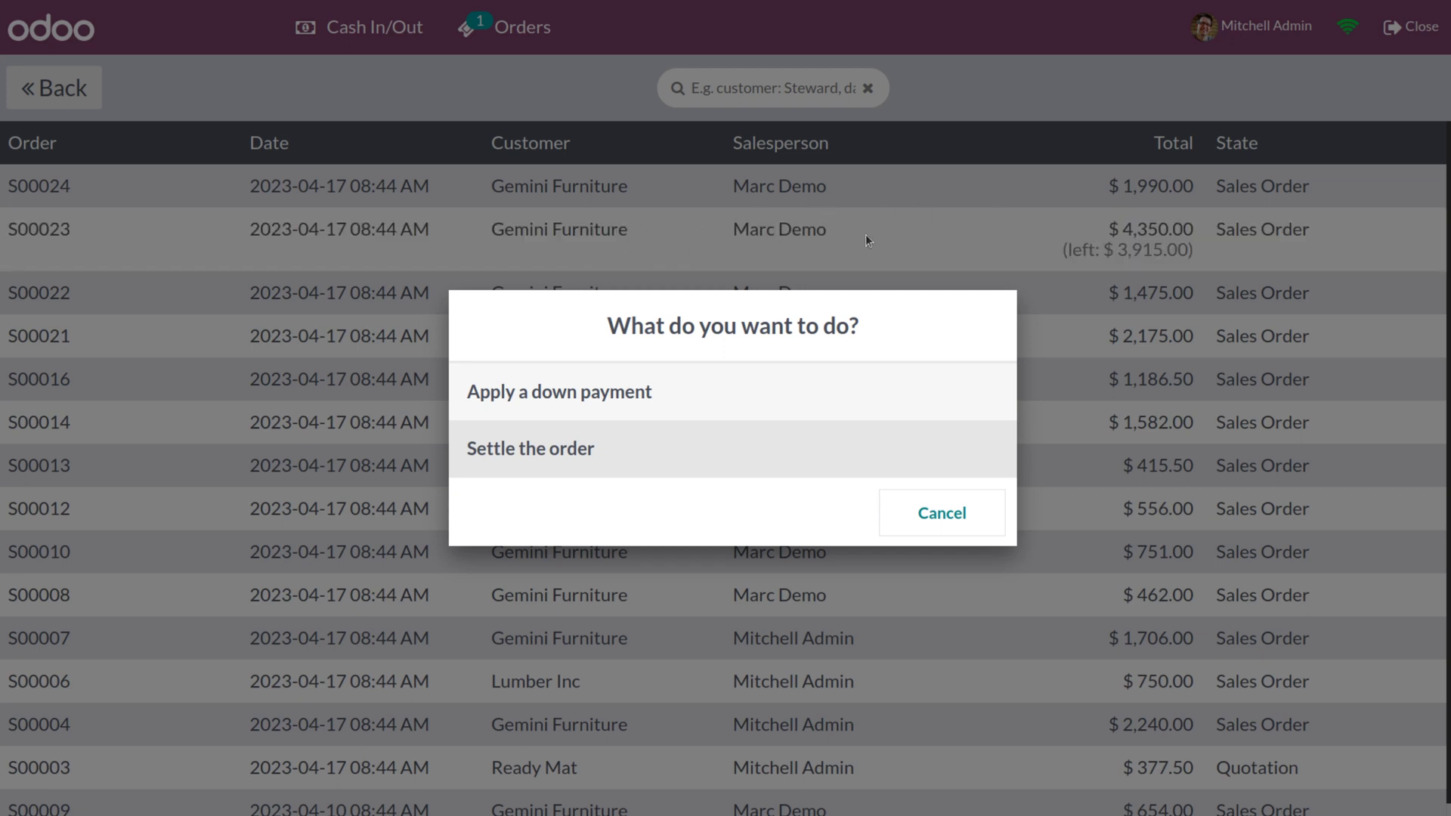
left_click(561, 454)
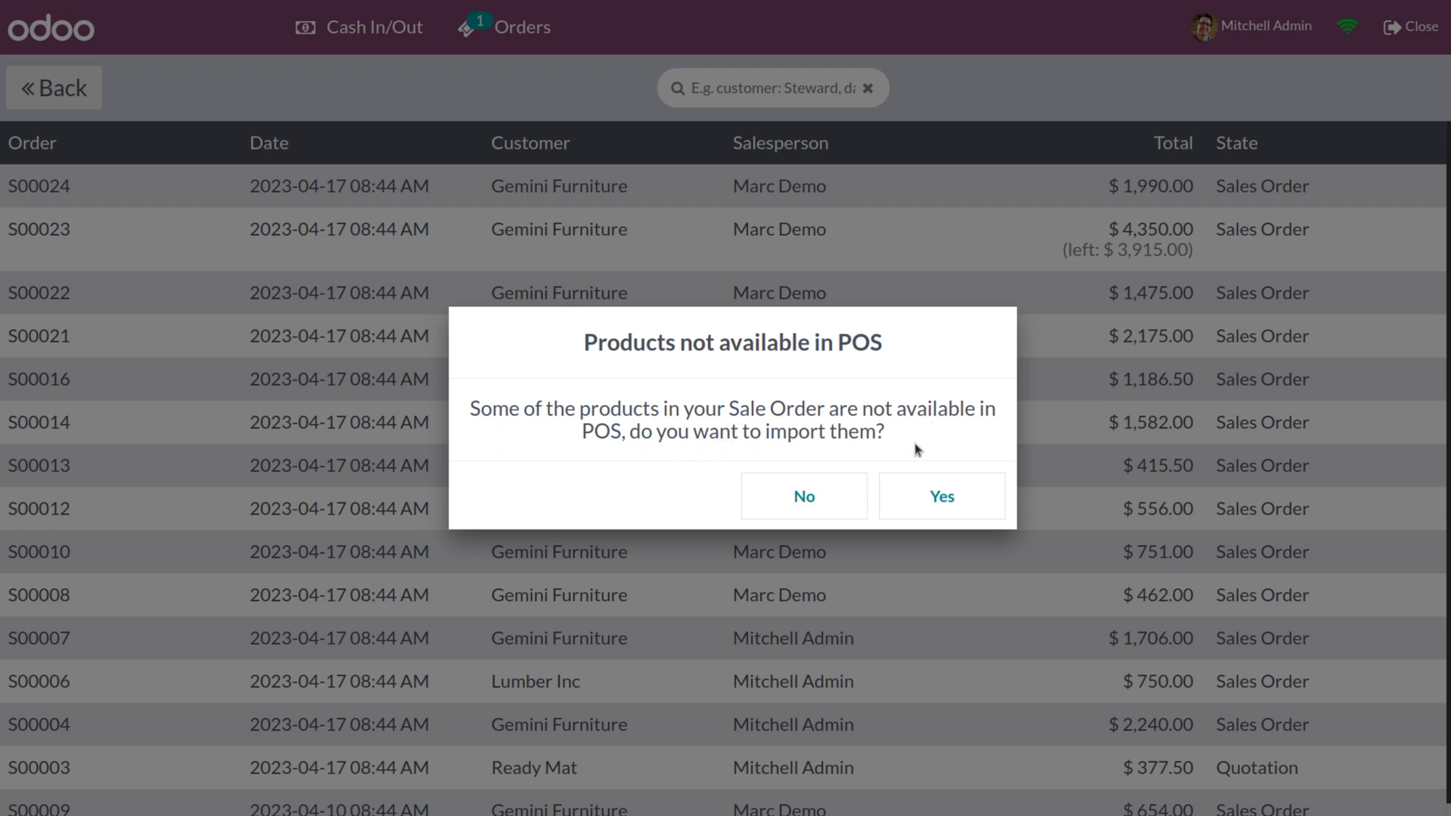
left_click(941, 499)
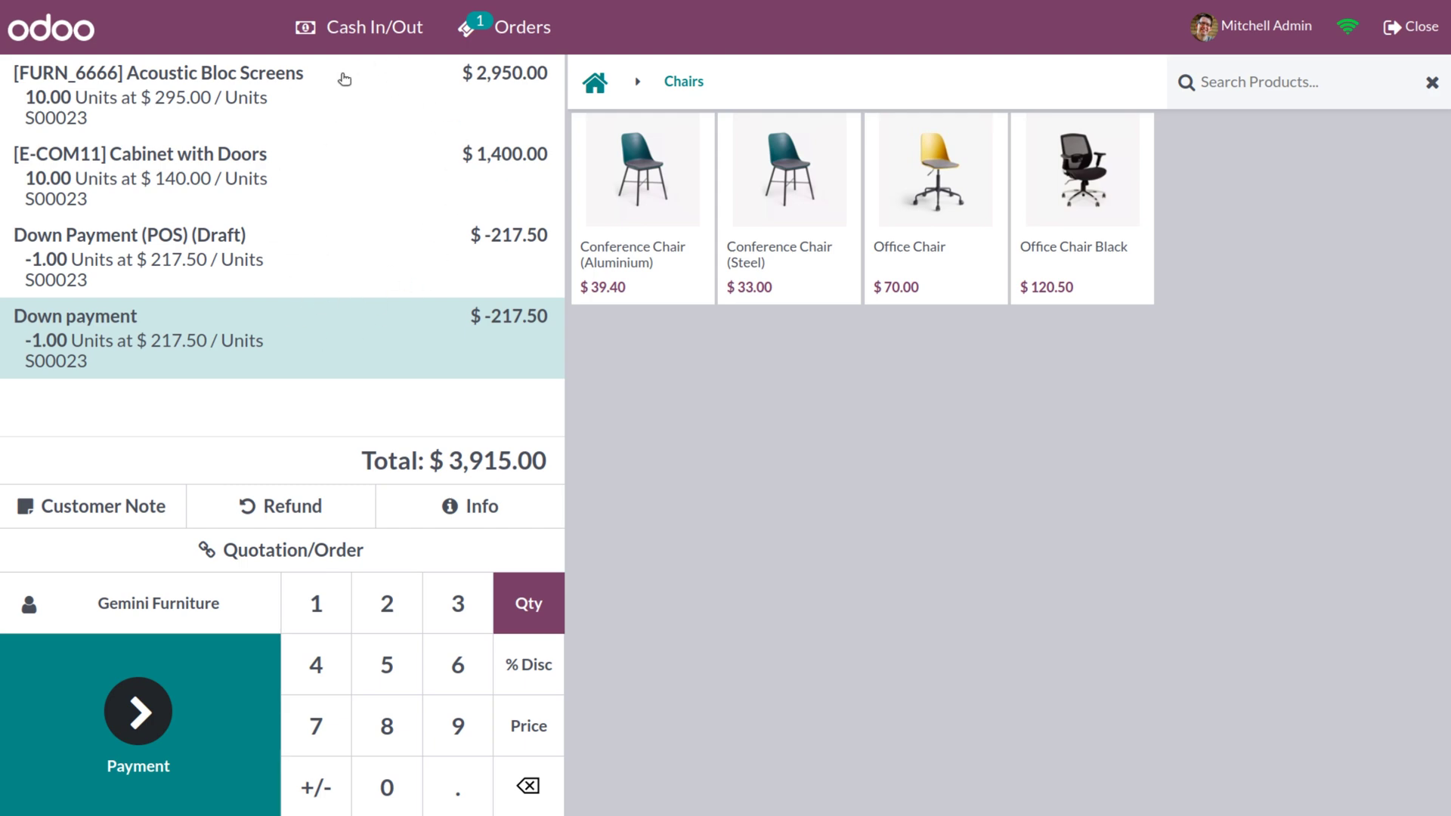
- Pay the $3,915.00 order entirely in cash and validate it, skipping the receipt print
left_click(151, 718)
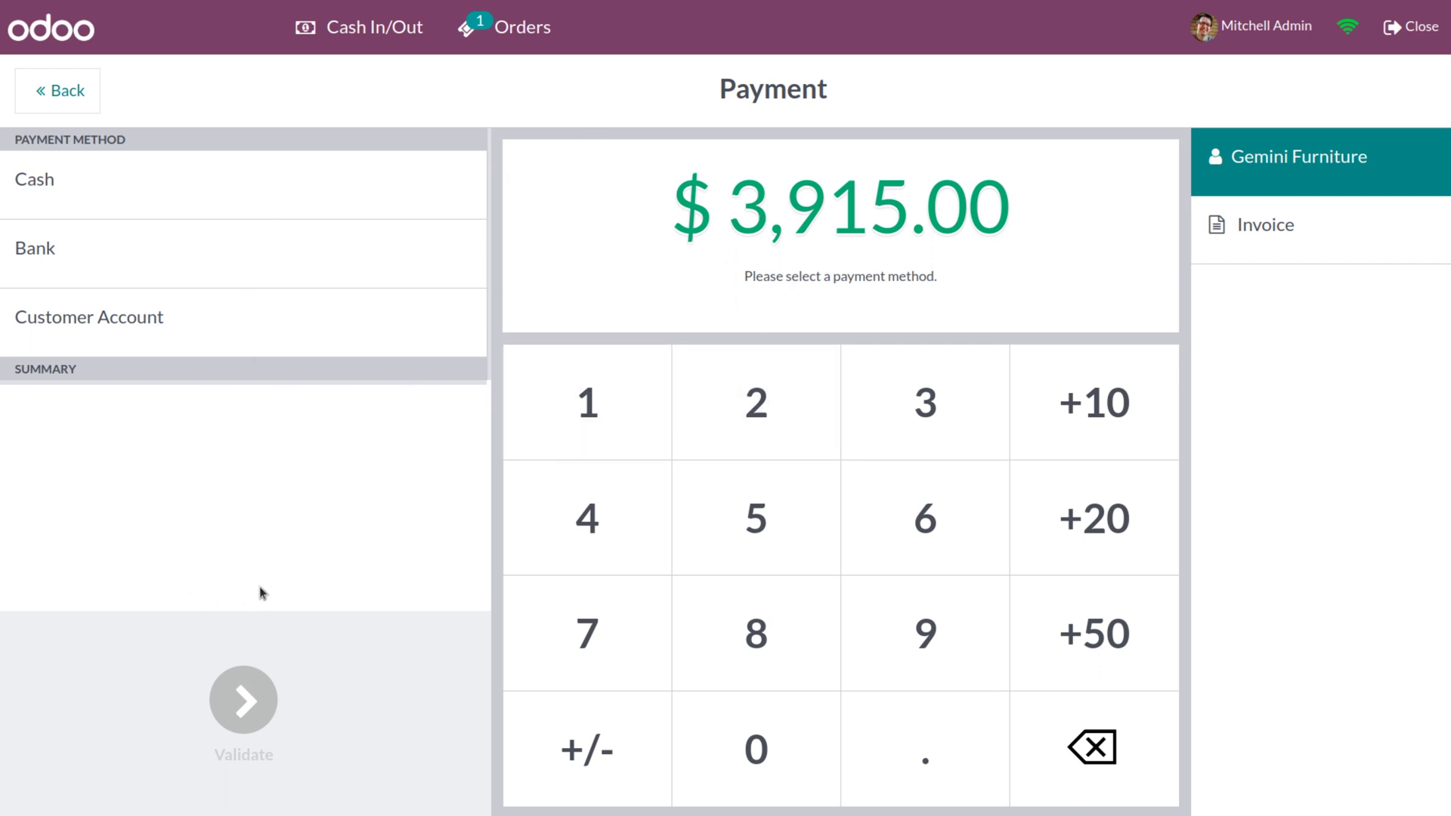
left_click(159, 204)
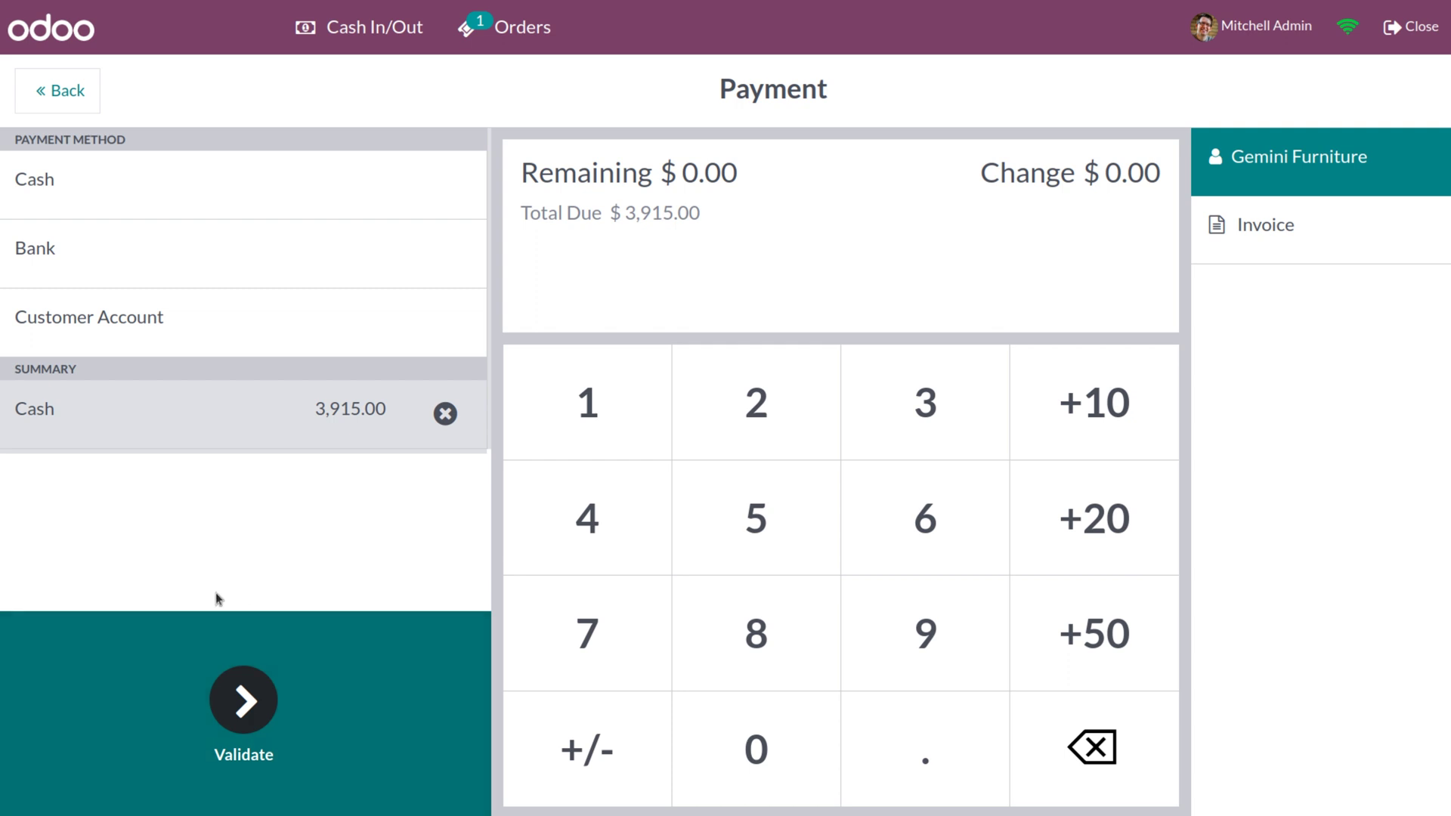
left_click(238, 712)
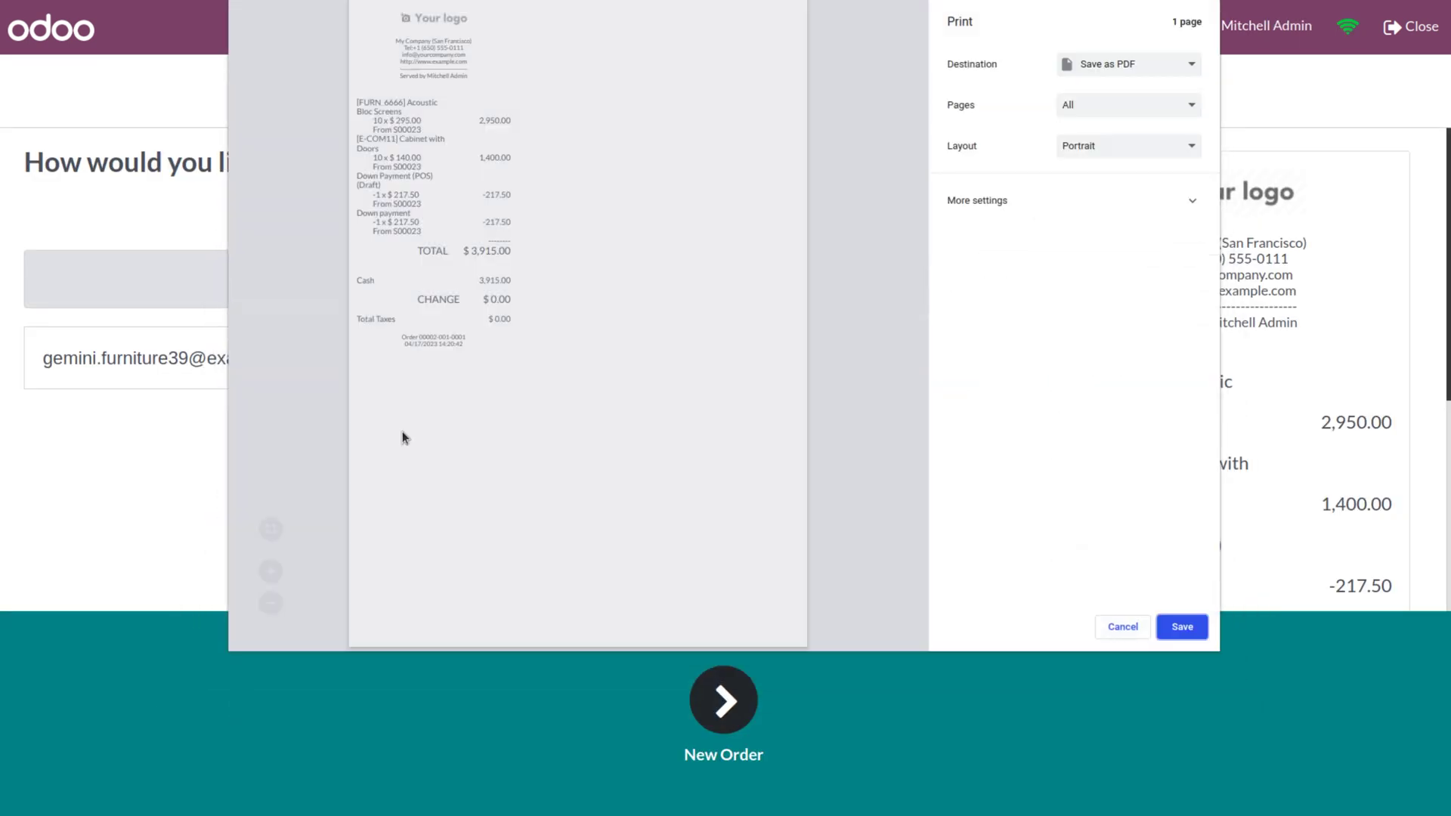
left_click(1122, 627)
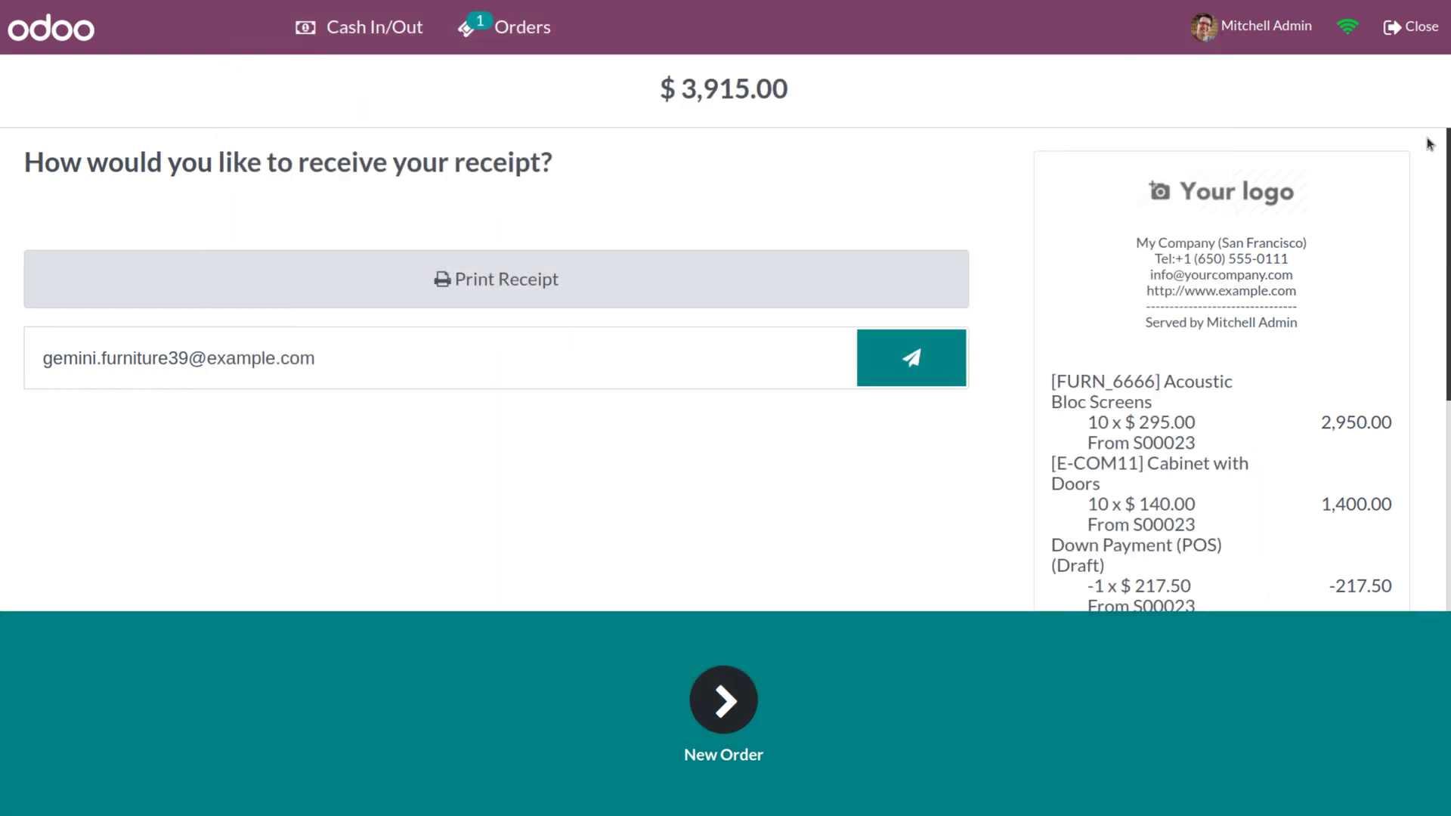
left_click(1392, 30)
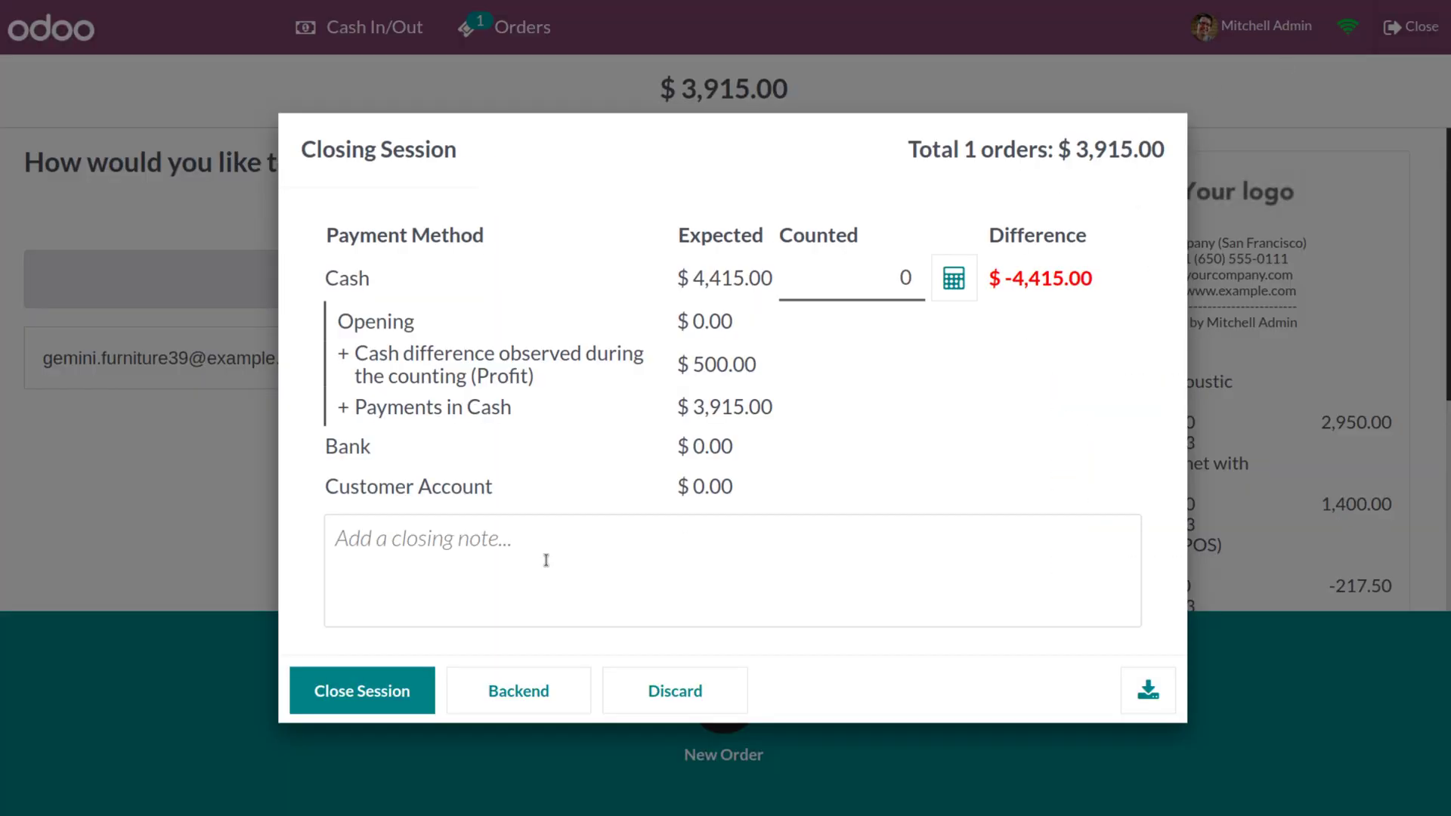
- Close the session accepting the payment difference, then open posted POS order Shop/0002
left_click(344, 705)
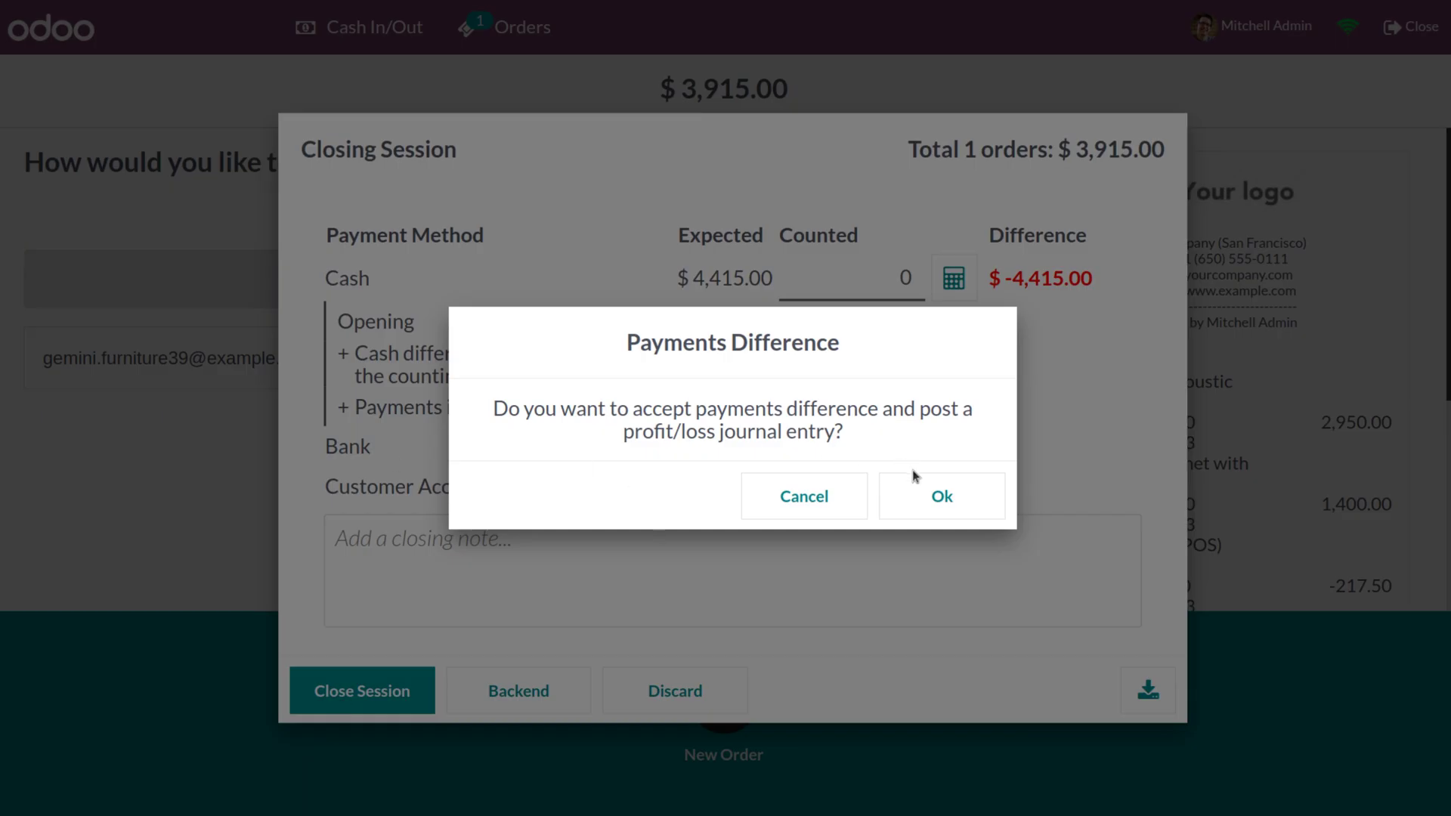
left_click(922, 492)
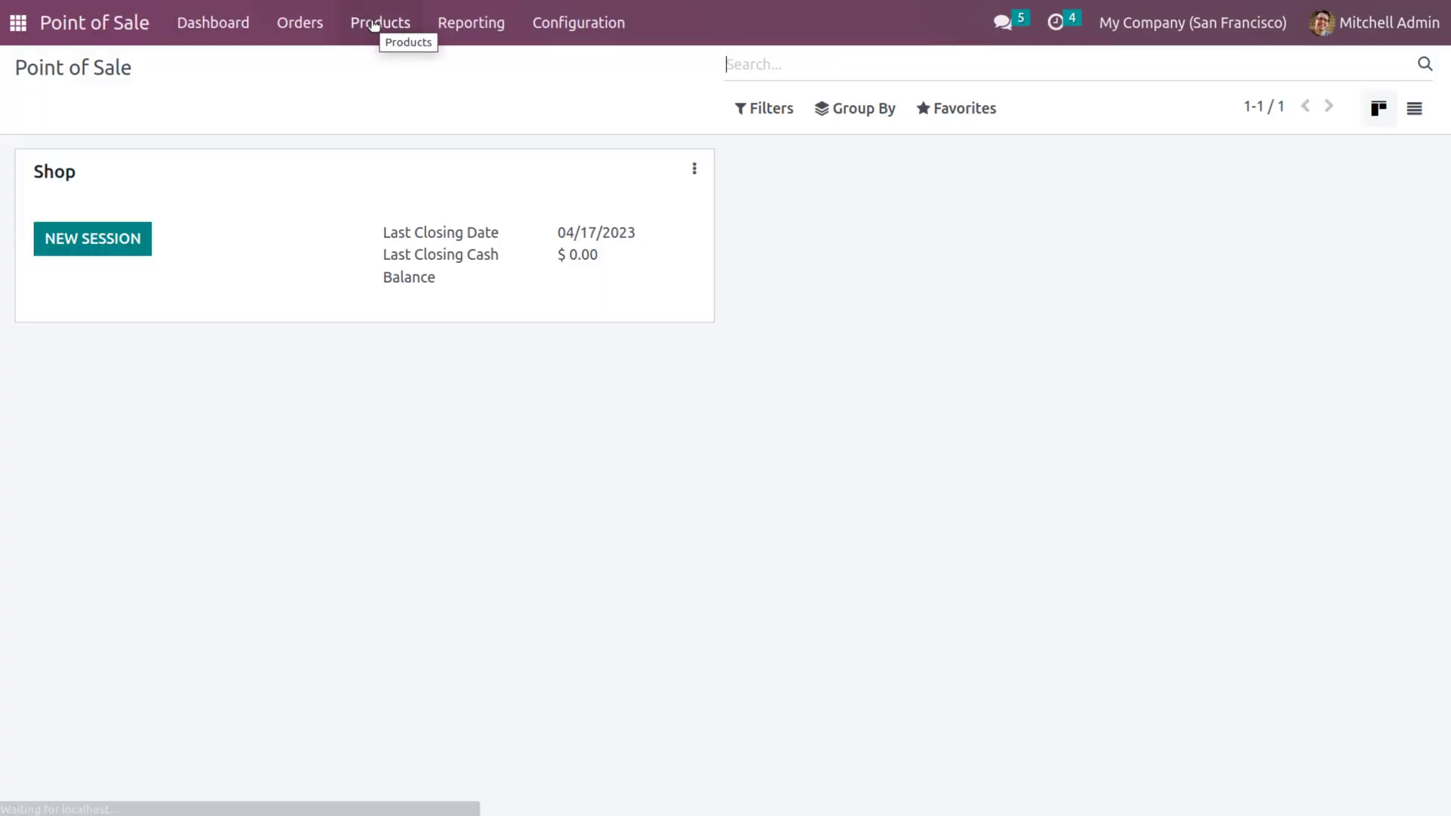
left_click(301, 23)
left_click(322, 65)
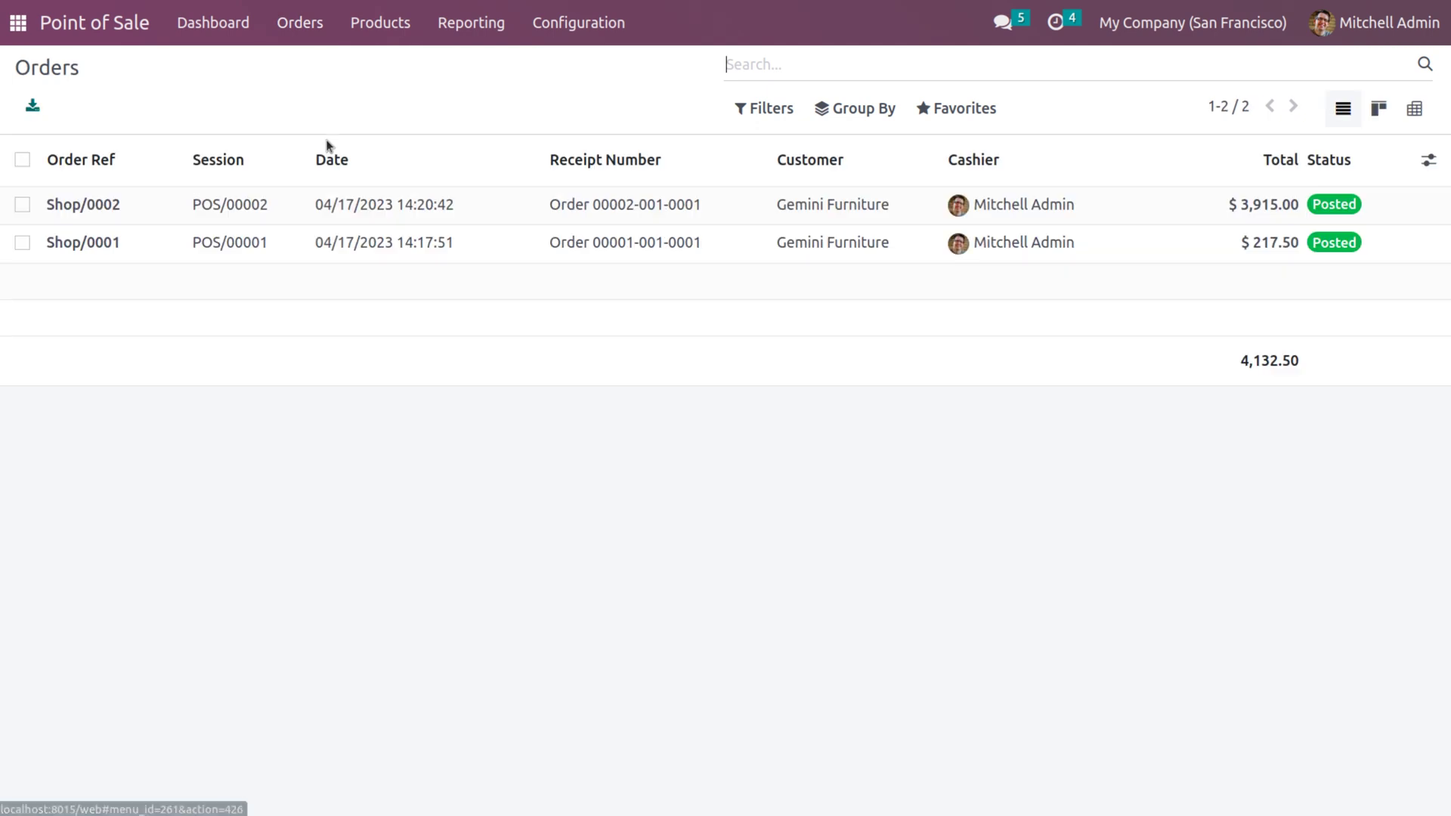
left_click(395, 204)
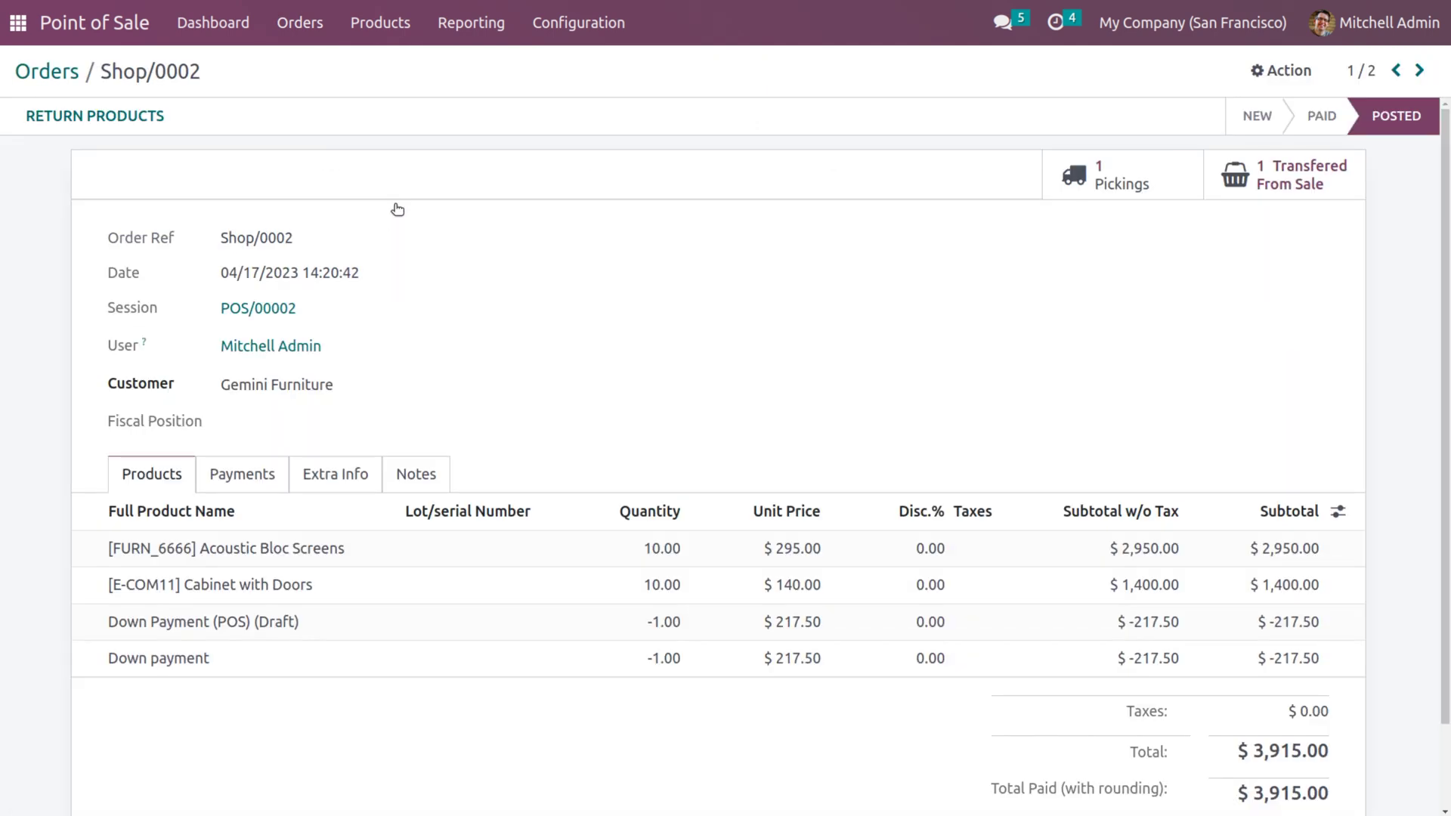